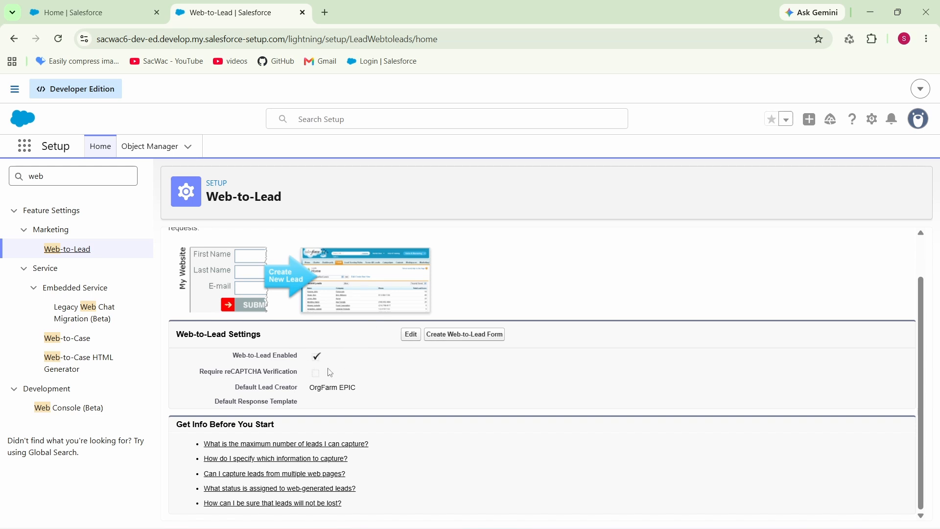
- Turn on Require reCAPTCHA Verification in the Web-to-Lead settings and save
{"action": "left_click", "coordinate": [411, 334]}
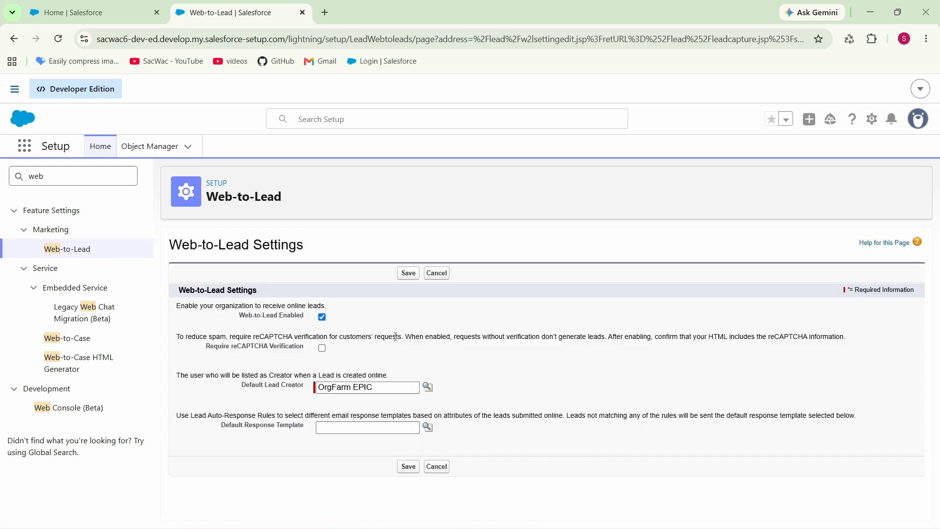
{"action": "left_click", "coordinate": [323, 349]}
{"action": "left_click", "coordinate": [408, 274]}
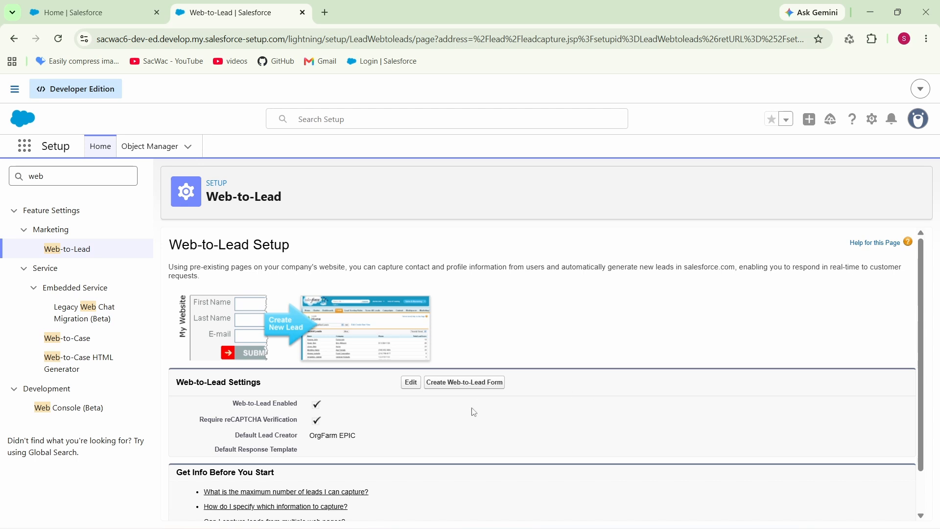
{"action": "left_click", "coordinate": [463, 384]}
{"action": "scroll", "coordinate": [452, 381], "scroll_direction": "down", "scroll_amount": 2}
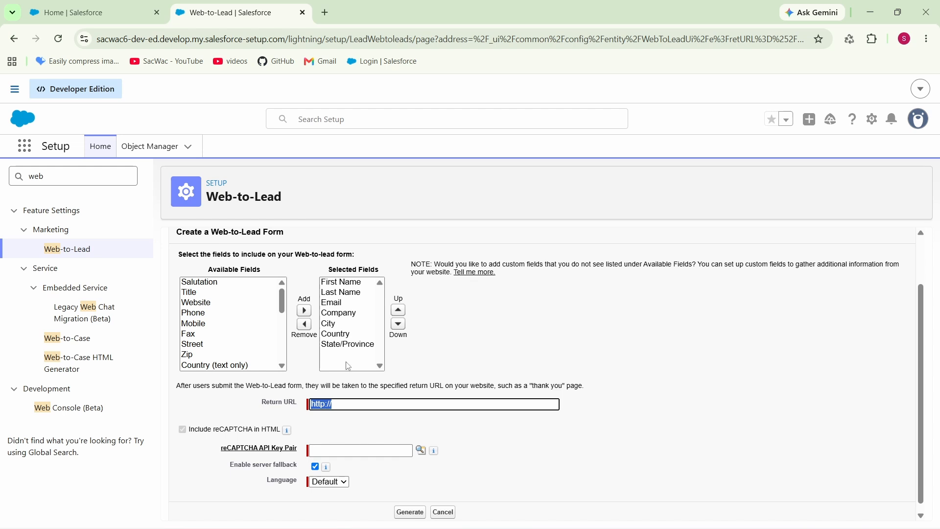
{"action": "left_click", "coordinate": [371, 420]}
{"action": "scroll", "coordinate": [370, 419], "scroll_direction": "down", "scroll_amount": 1}
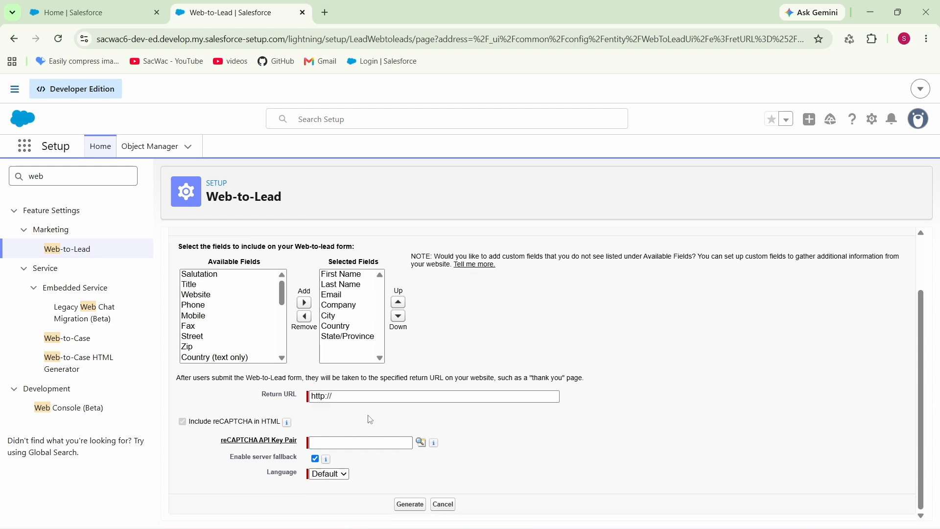
{"action": "left_click", "coordinate": [367, 400]}
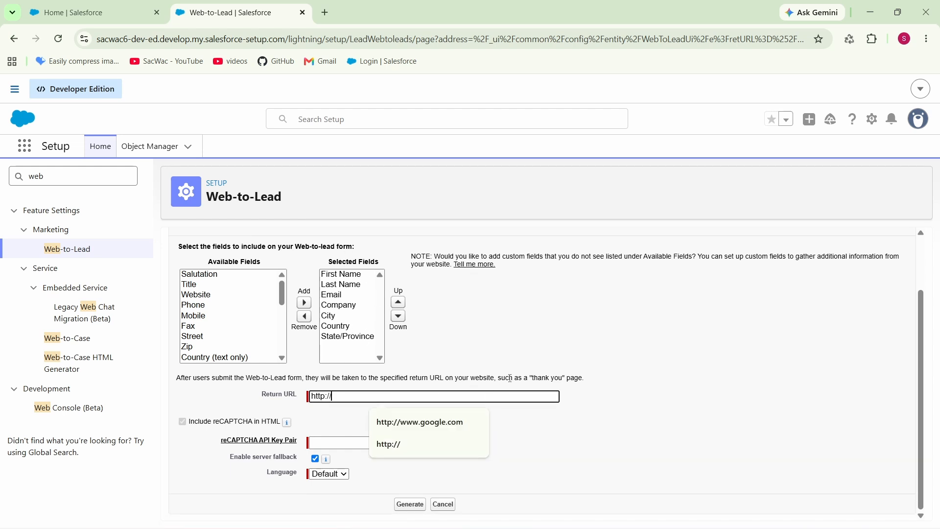
{"action": "left_click", "coordinate": [518, 362]}
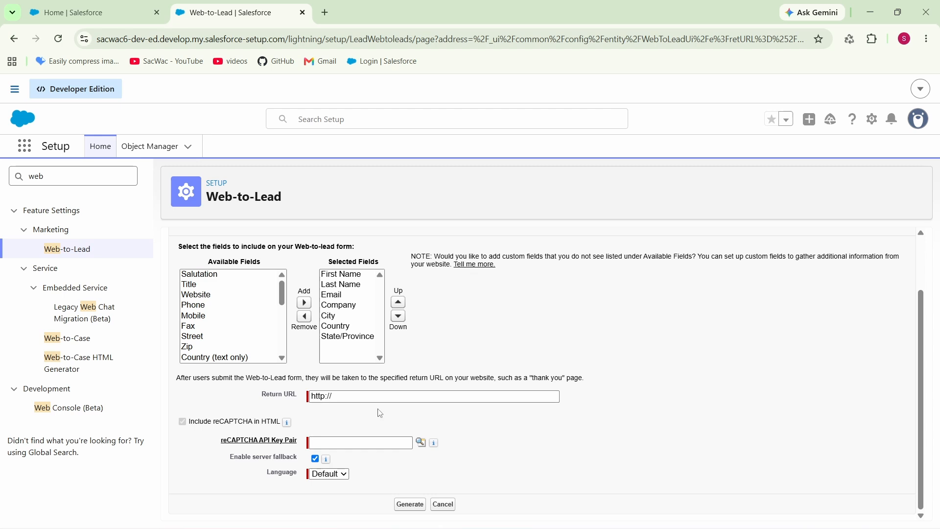
{"action": "left_click", "coordinate": [385, 401]}
{"action": "type", "text": "www"}
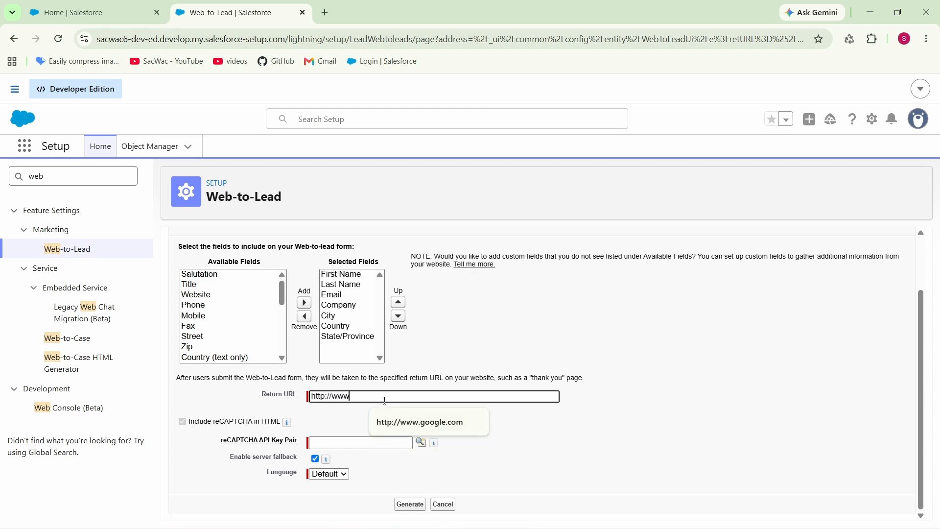
{"action": "type", "text": ".go"}
{"action": "left_click", "coordinate": [380, 415]}
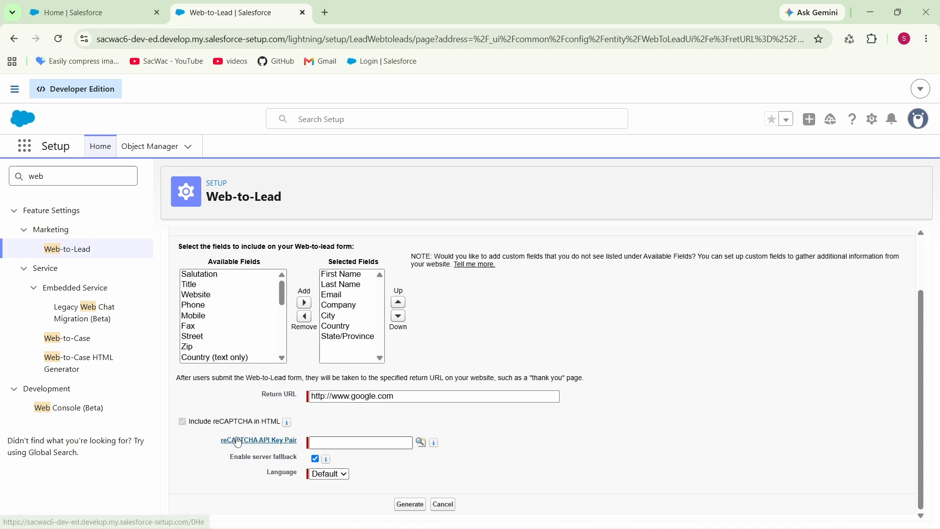
- Search Google for "google recaptcha admin console" in a new browser tab and open the reCAPTCHA site registration page
{"action": "left_click", "coordinate": [325, 13]}
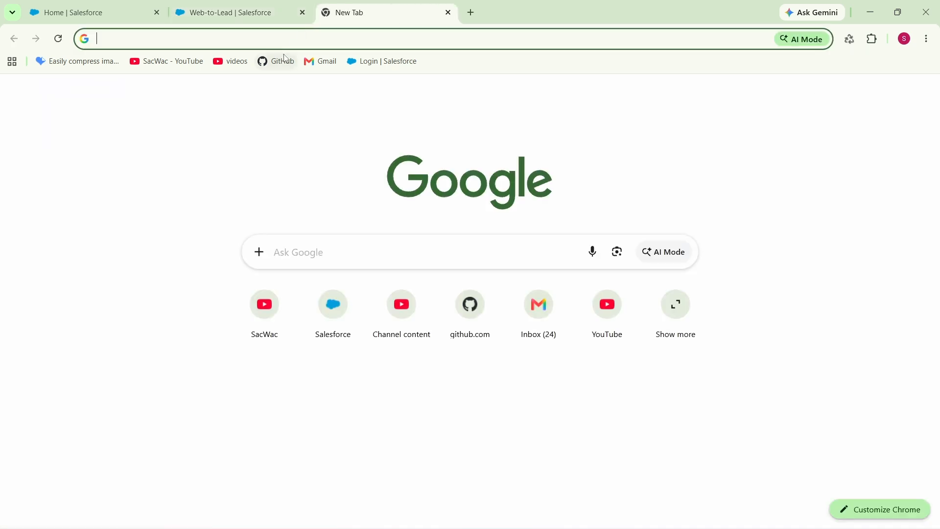
{"action": "type", "text": "goo"}
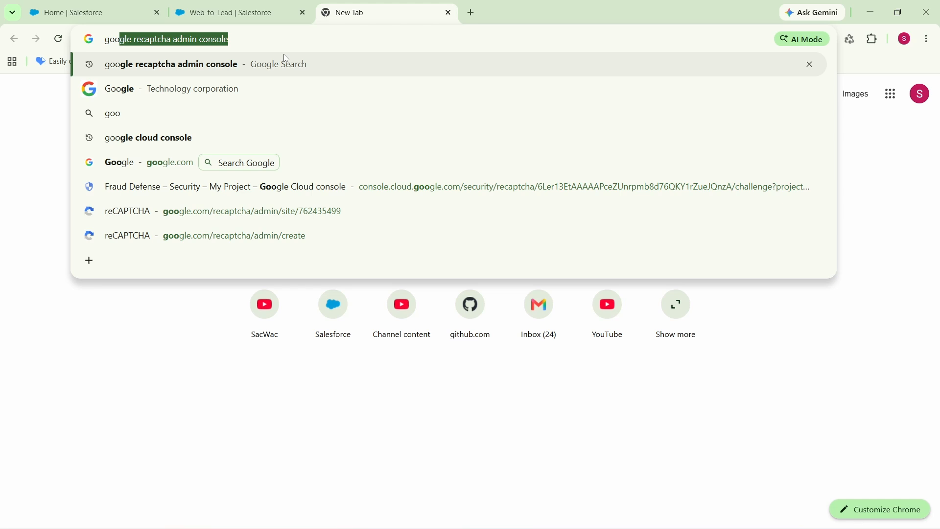
{"action": "key", "text": "Right"}
{"action": "key", "text": "Return"}
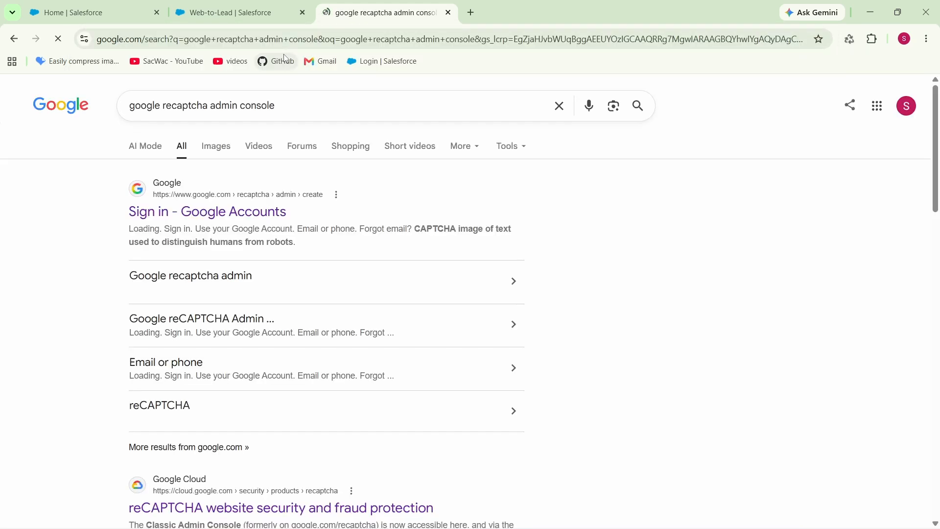
{"action": "left_click", "coordinate": [213, 216]}
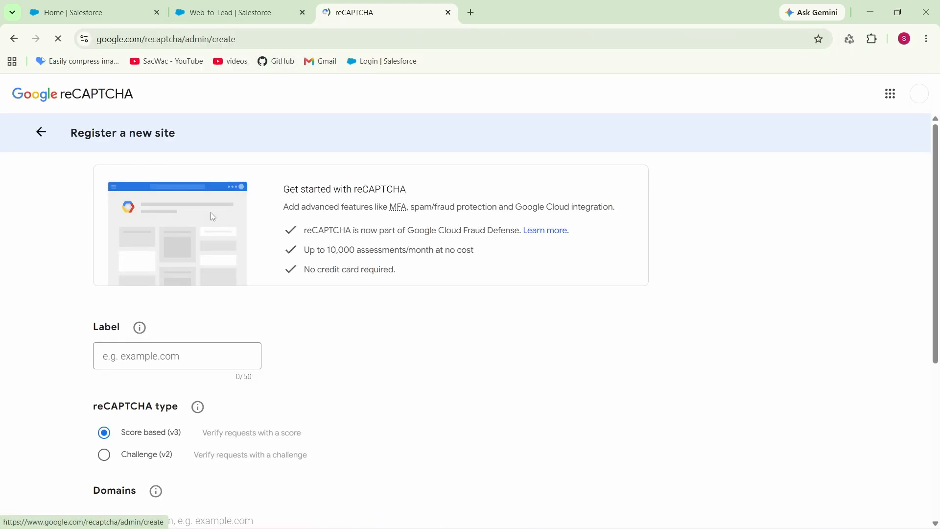
- Label the new site "Salesforce recaptcha web to lead" and choose Challenge (v2) as the reCAPTCHA type
{"action": "scroll", "coordinate": [306, 331], "scroll_direction": "down", "scroll_amount": 2}
{"action": "left_click", "coordinate": [154, 238]}
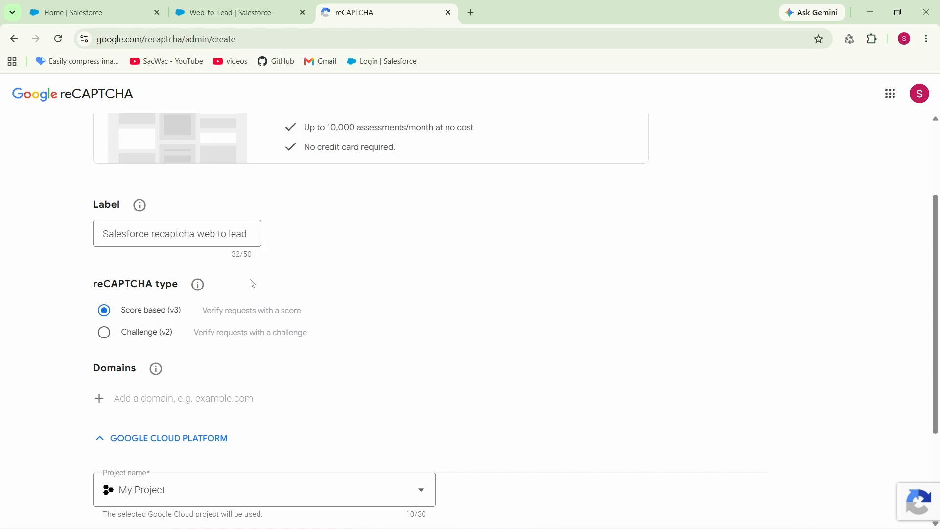
{"action": "scroll", "coordinate": [245, 286], "scroll_direction": "down", "scroll_amount": 2}
{"action": "left_click", "coordinate": [104, 210]}
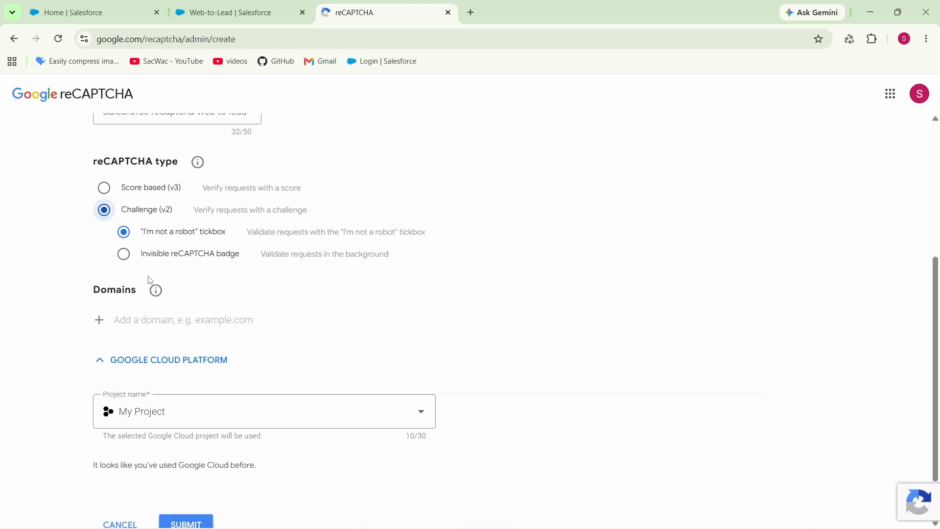
- Add localhost as the site's domain and submit the reCAPTCHA registration
{"action": "left_click", "coordinate": [155, 322]}
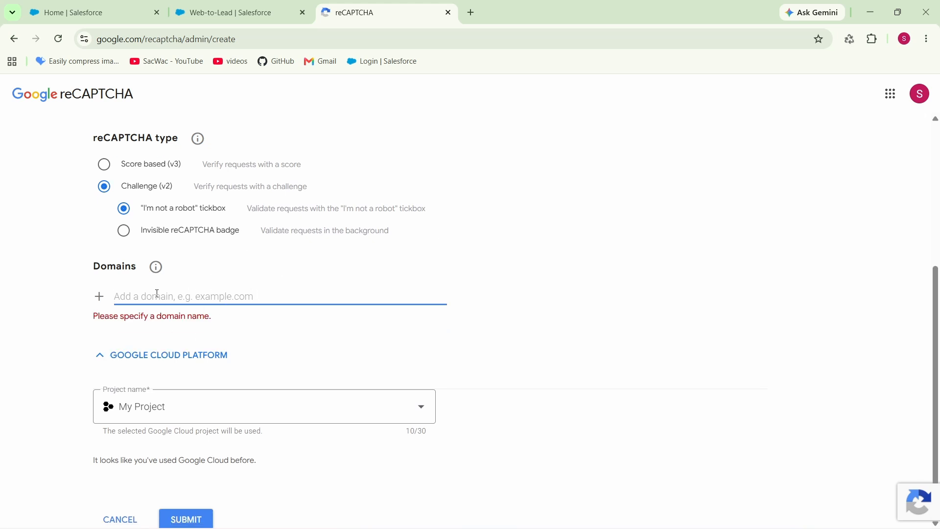
{"action": "left_click", "coordinate": [157, 293]}
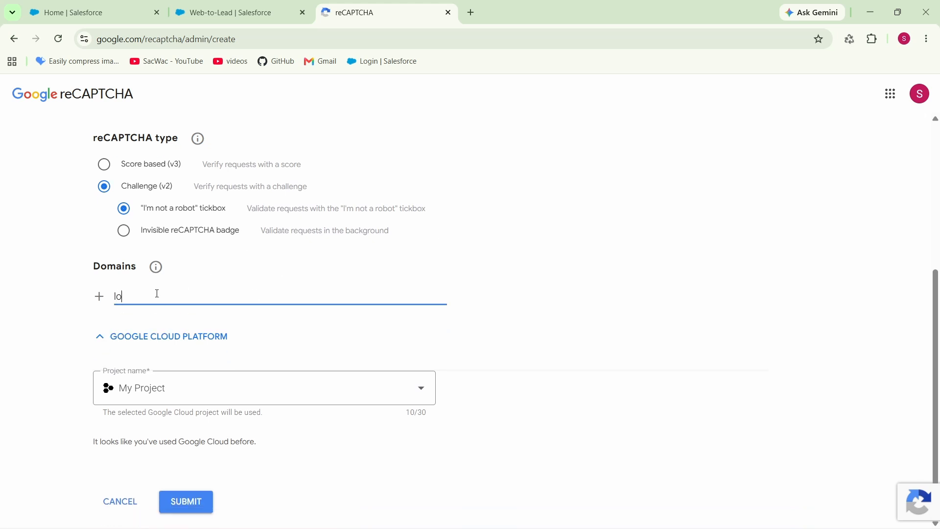
{"action": "type", "text": "localhost"}
{"action": "left_click", "coordinate": [188, 504]}
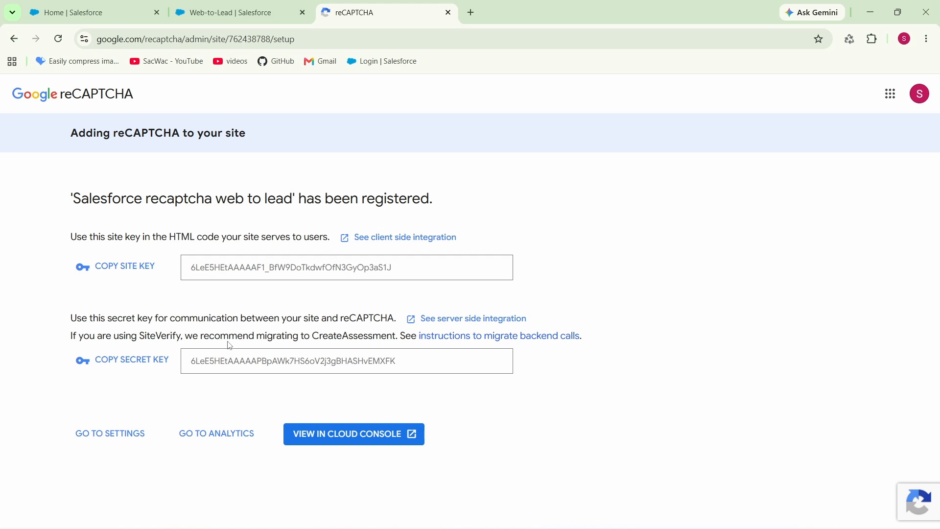
- Copy the site key and the secret key, then return to the Salesforce Web-to-Lead form
{"action": "left_click", "coordinate": [112, 269]}
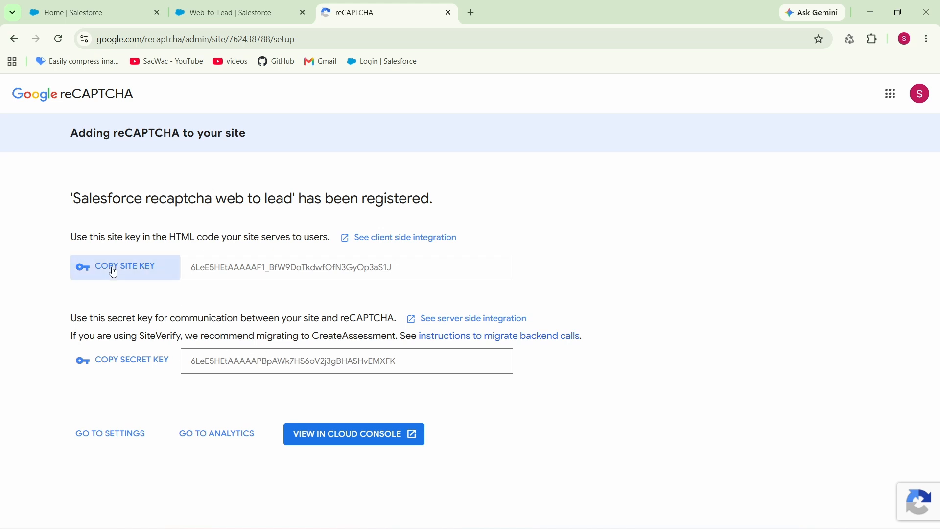
{"action": "left_click", "coordinate": [135, 363]}
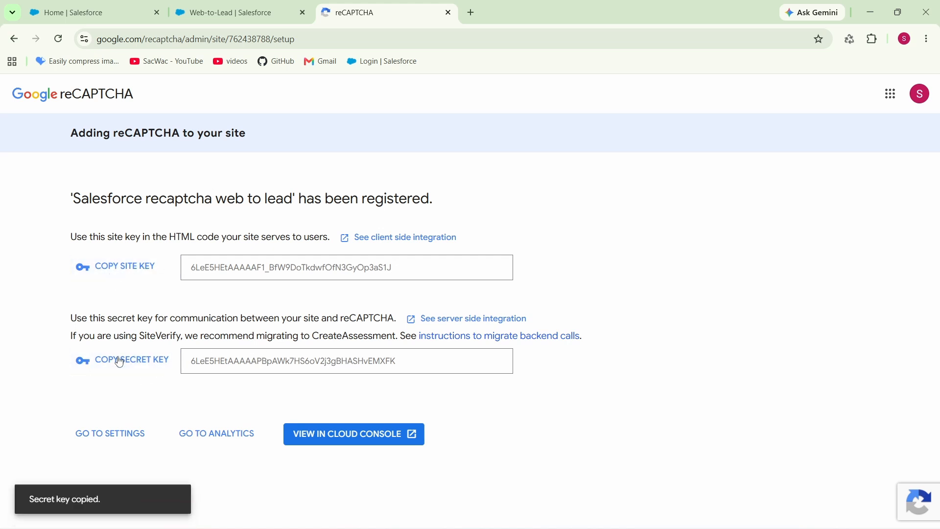
{"action": "left_click", "coordinate": [227, 6]}
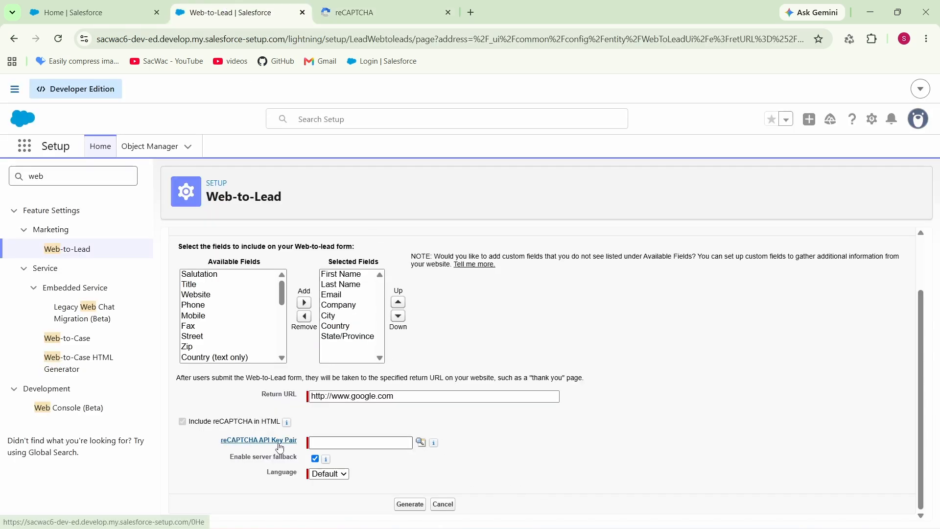
- Create a new reCAPTCHA API key pair from the form's lookup with the nickname my_recaptcha
{"action": "left_click", "coordinate": [420, 443]}
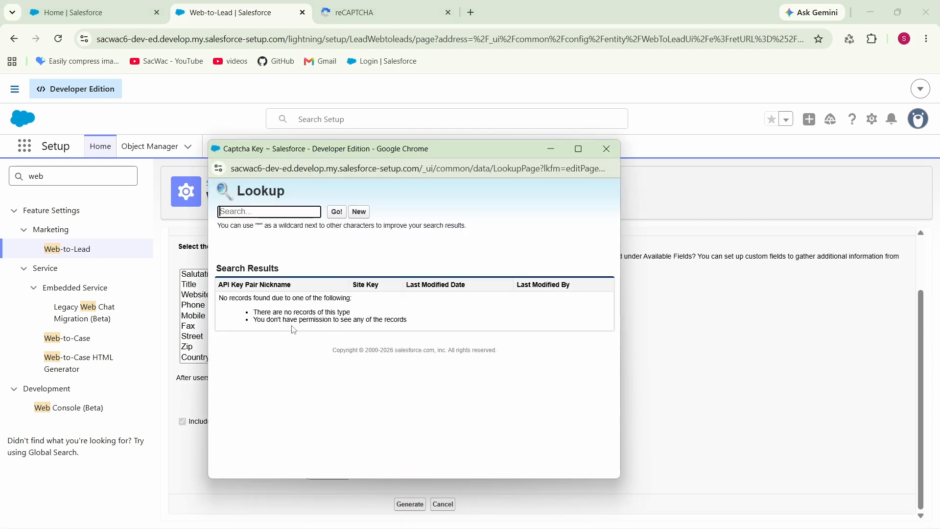
{"action": "left_click", "coordinate": [360, 213]}
{"action": "left_click", "coordinate": [318, 272]}
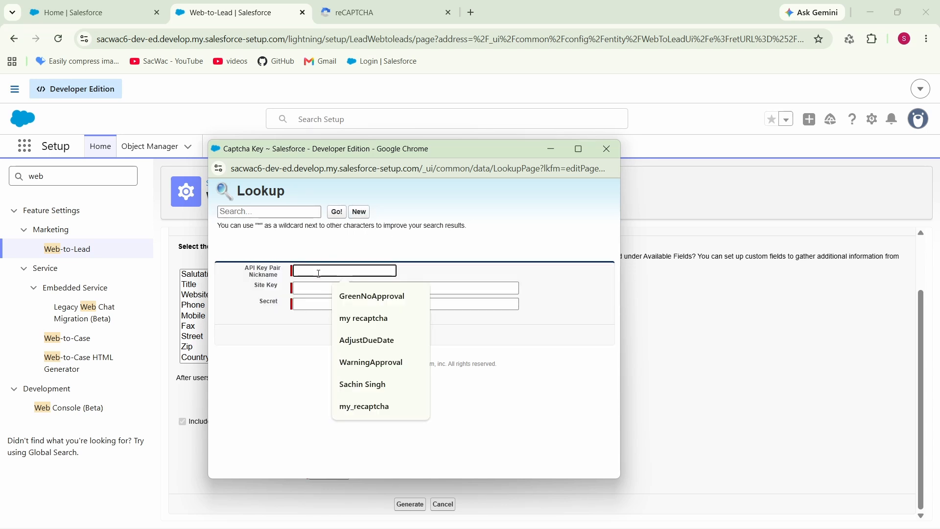
{"action": "type", "text": "my_recaptcha"}
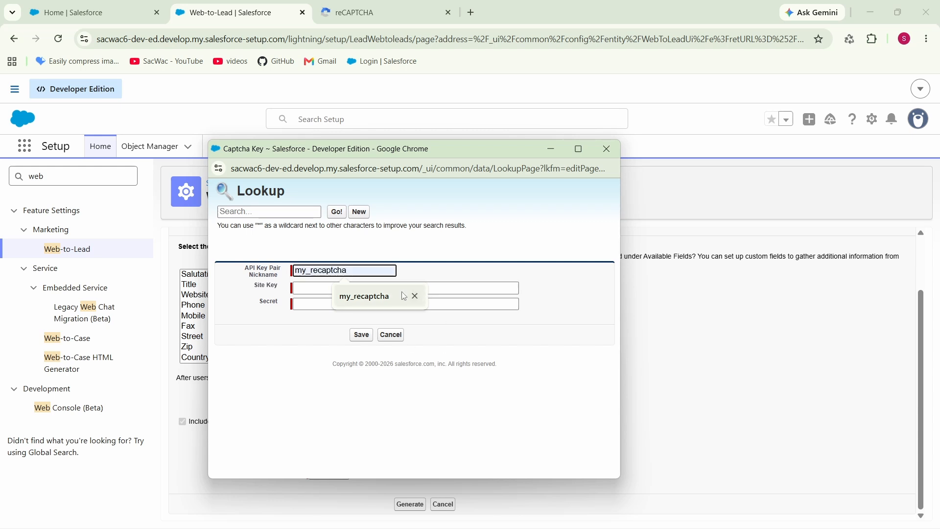
{"action": "left_click", "coordinate": [399, 297]}
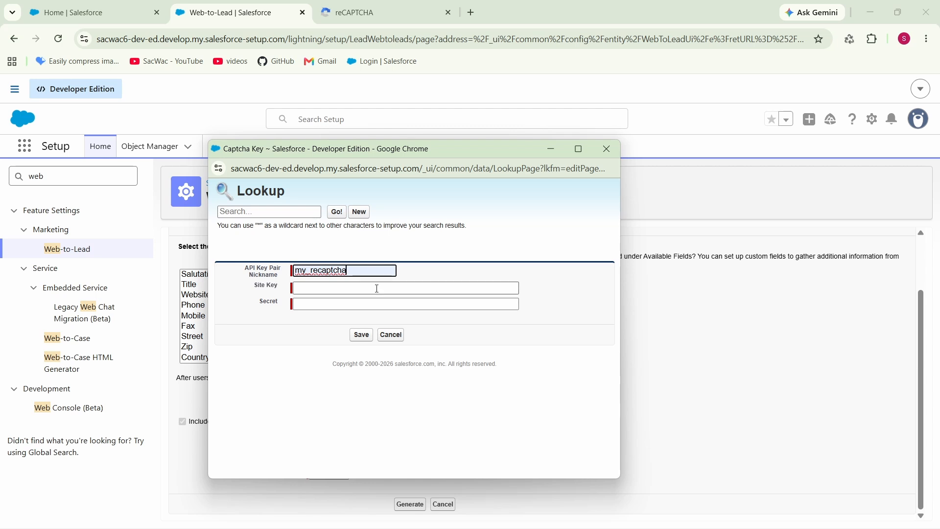
- Paste the copied site key and secret key into the Site Key and Secret fields and save the key pair
{"action": "left_click", "coordinate": [351, 287]}
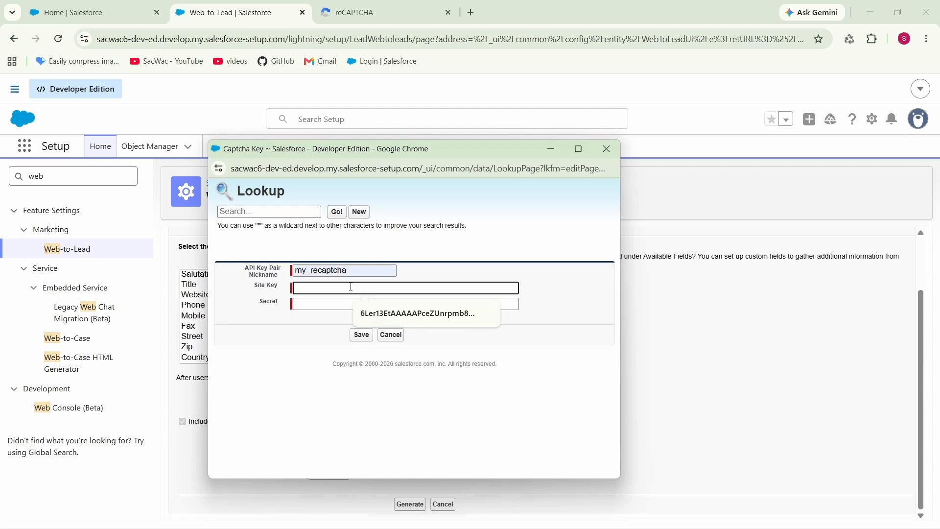
{"action": "key", "text": "super+v"}
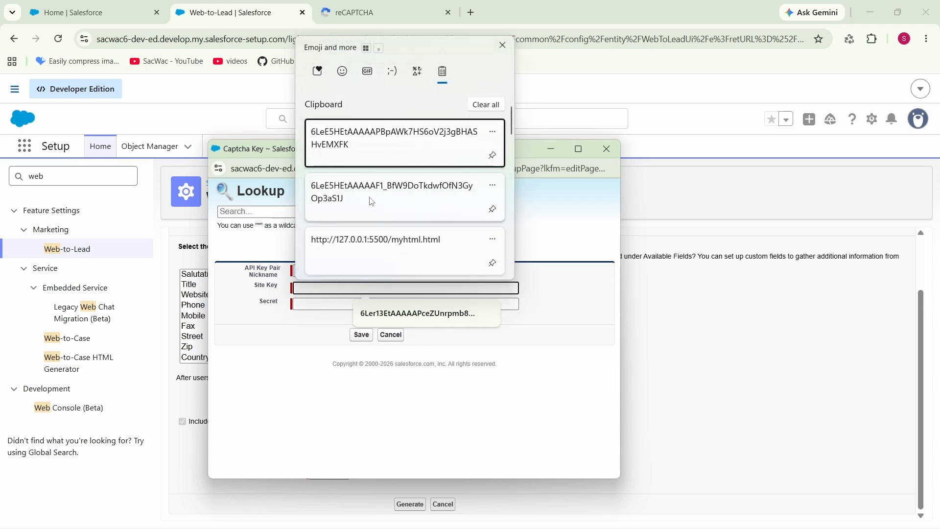
{"action": "left_click", "coordinate": [373, 201]}
{"action": "left_click", "coordinate": [358, 304]}
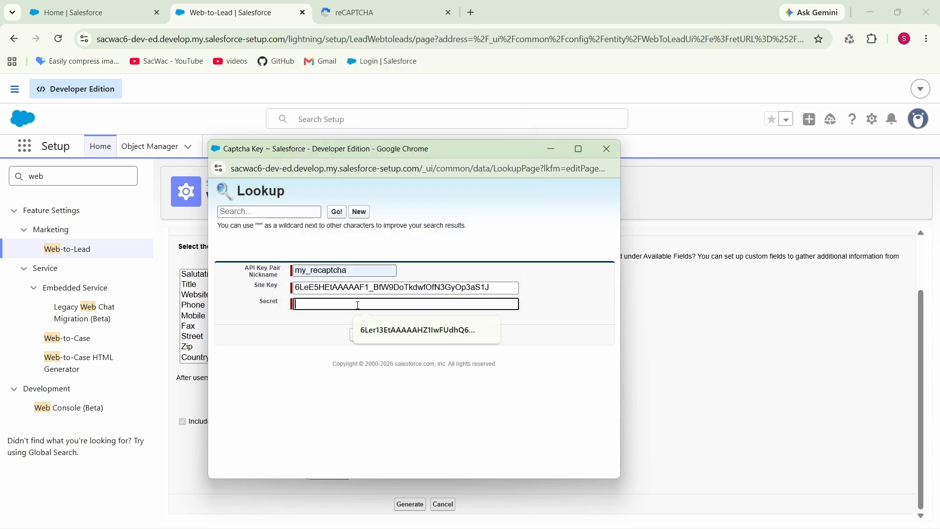
{"action": "key", "text": "super+v"}
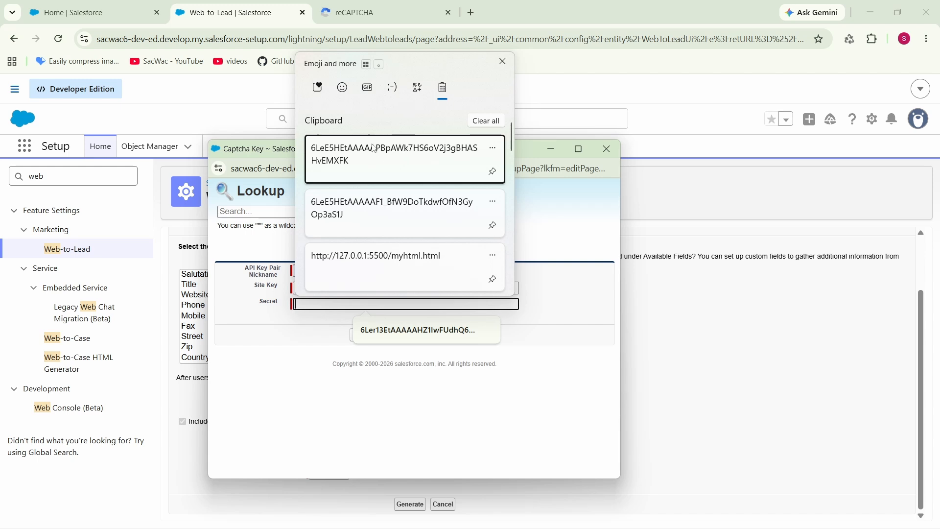
{"action": "left_click", "coordinate": [378, 156]}
{"action": "left_click", "coordinate": [552, 333]}
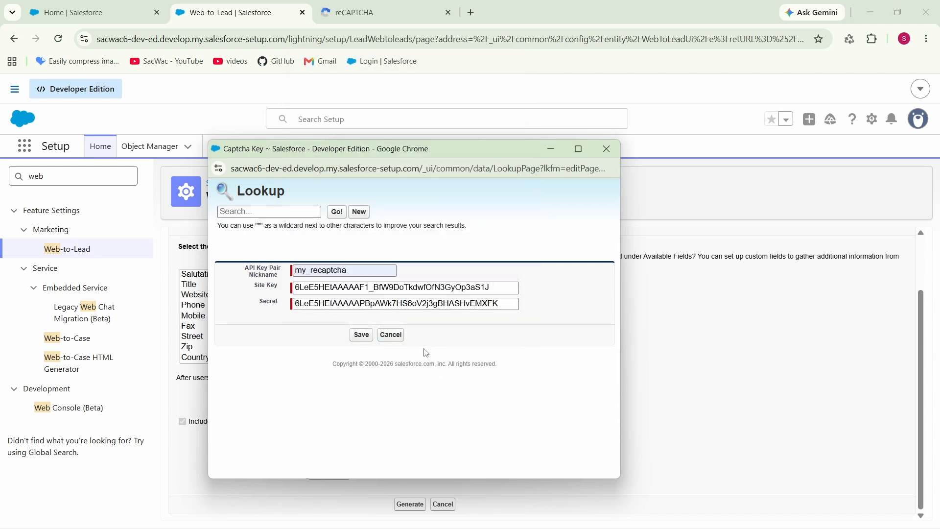
{"action": "left_click", "coordinate": [362, 336]}
{"action": "left_click", "coordinate": [385, 474]}
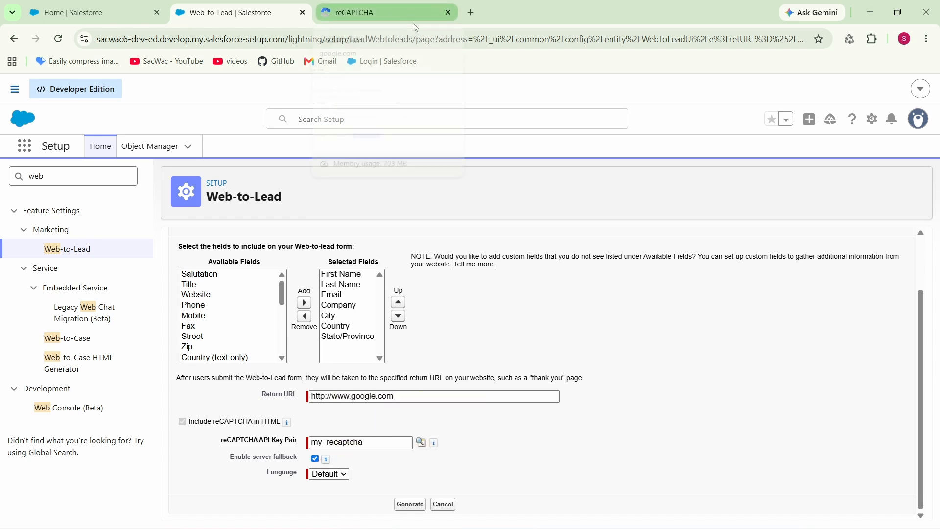
- Keep the reCAPTCHA language as Default and generate the Web-to-Lead form's HTML
{"action": "mouse_move", "coordinate": [414, 24]}
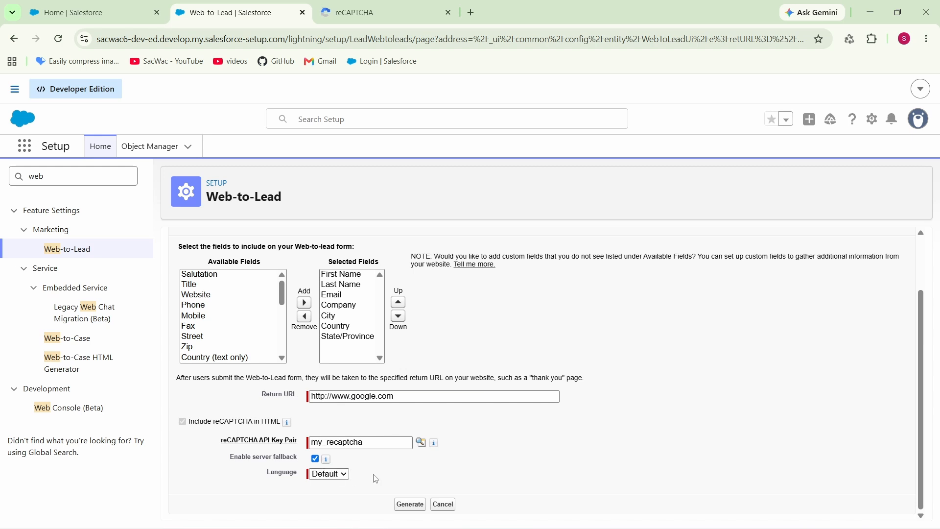
{"action": "left_click", "coordinate": [339, 478]}
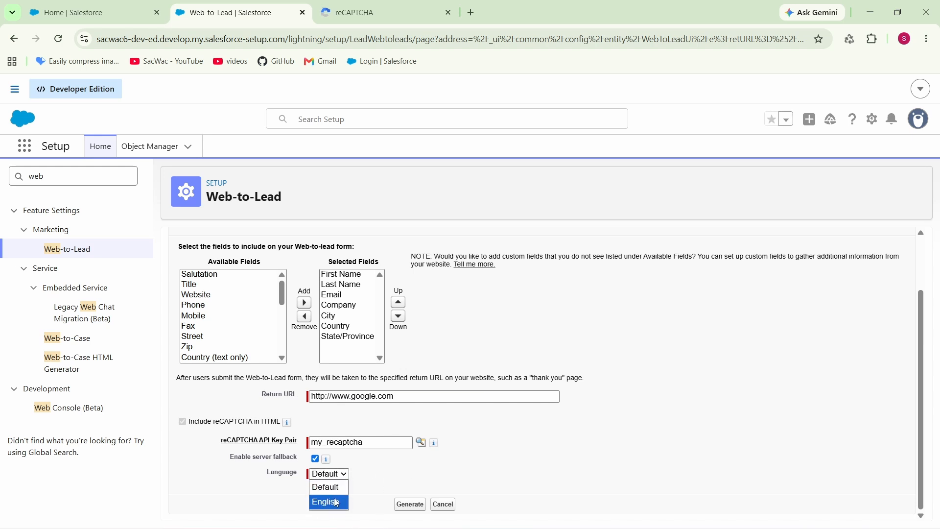
{"action": "left_click", "coordinate": [331, 488]}
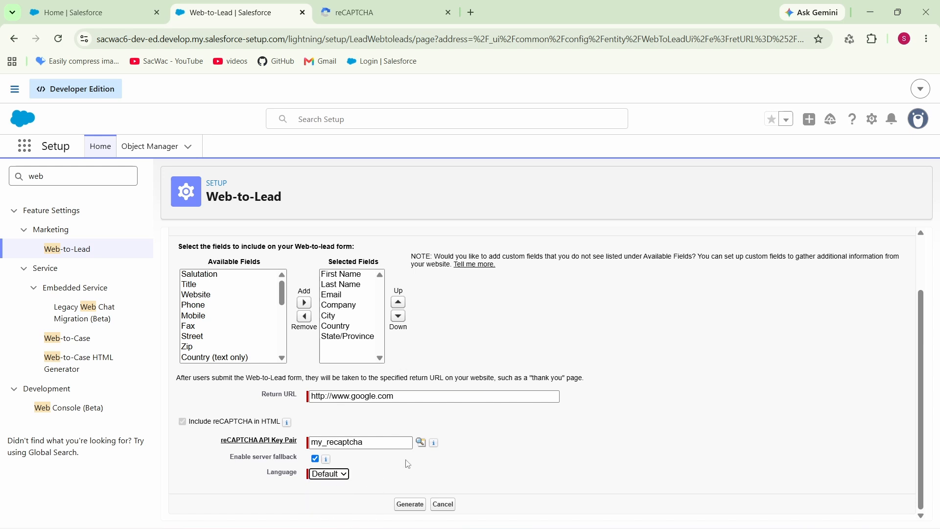
{"action": "left_click", "coordinate": [411, 504]}
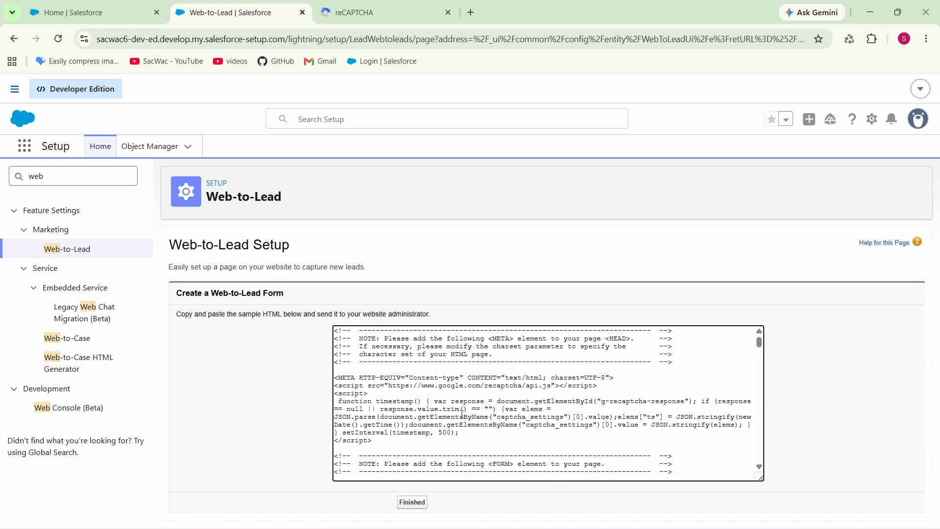
{"action": "scroll", "coordinate": [456, 422], "scroll_direction": "down", "scroll_amount": 2}
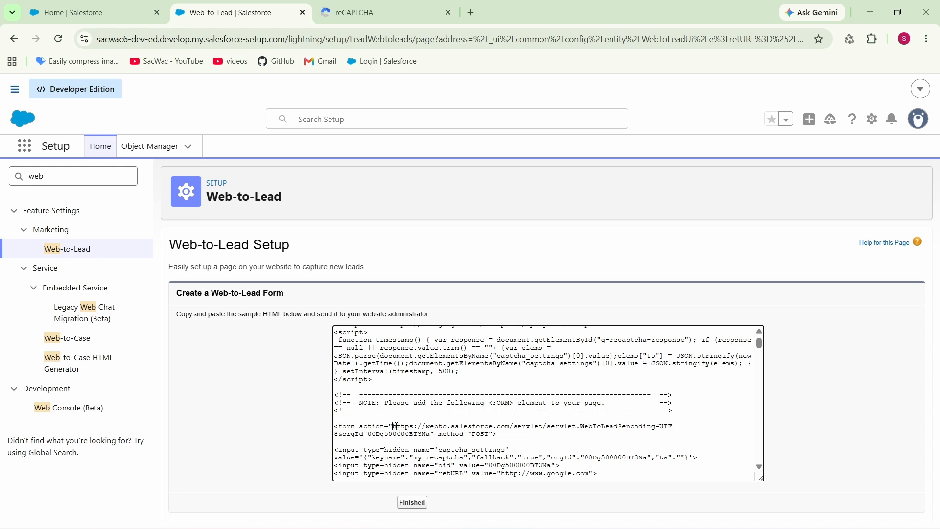
- Copy the form action URL from the generated Web-to-Lead HTML, including its encoding and orgId parameters, and finish the form setup
{"action": "left_click_drag", "start_coordinate": [396, 427], "coordinate": [430, 433]}
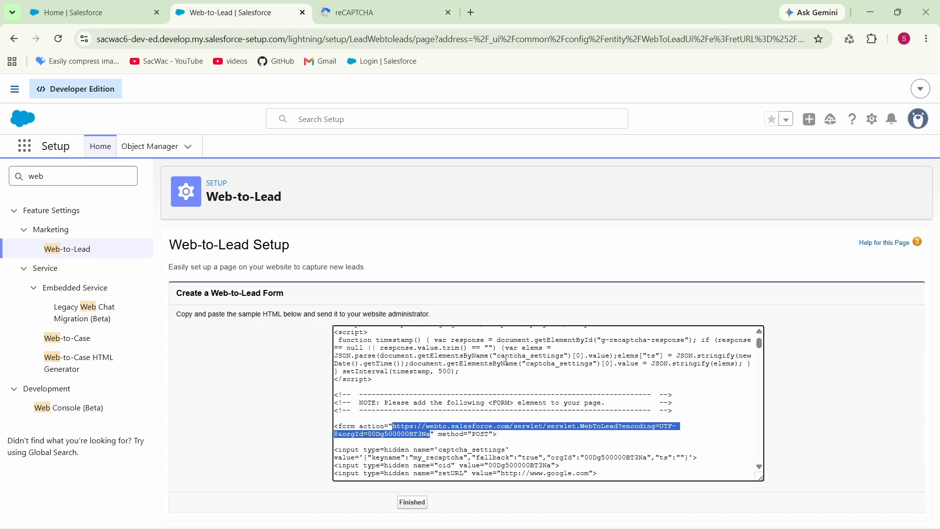
{"action": "scroll", "coordinate": [507, 363], "scroll_direction": "up", "scroll_amount": 4}
{"action": "scroll", "coordinate": [521, 404], "scroll_direction": "down", "scroll_amount": 1}
{"action": "scroll", "coordinate": [520, 410], "scroll_direction": "down", "scroll_amount": 2}
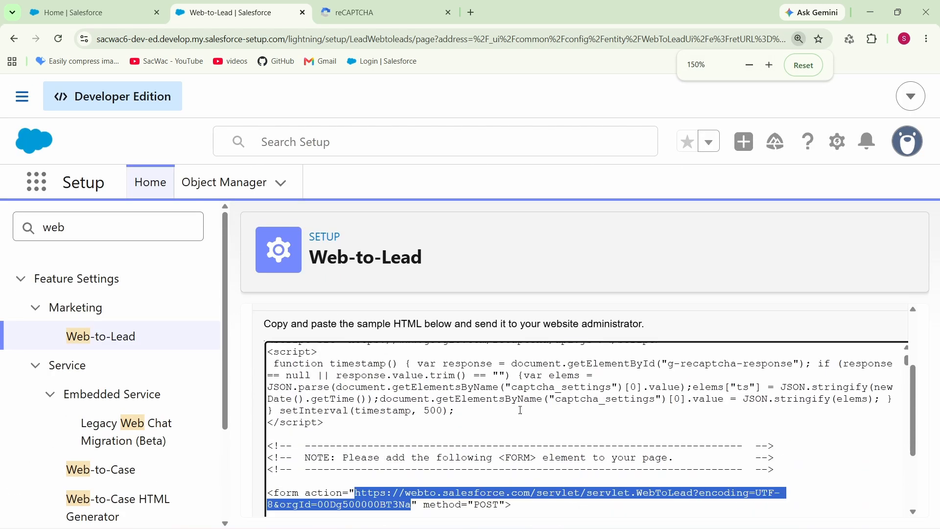
{"action": "scroll", "coordinate": [520, 411], "scroll_direction": "down", "scroll_amount": 2}
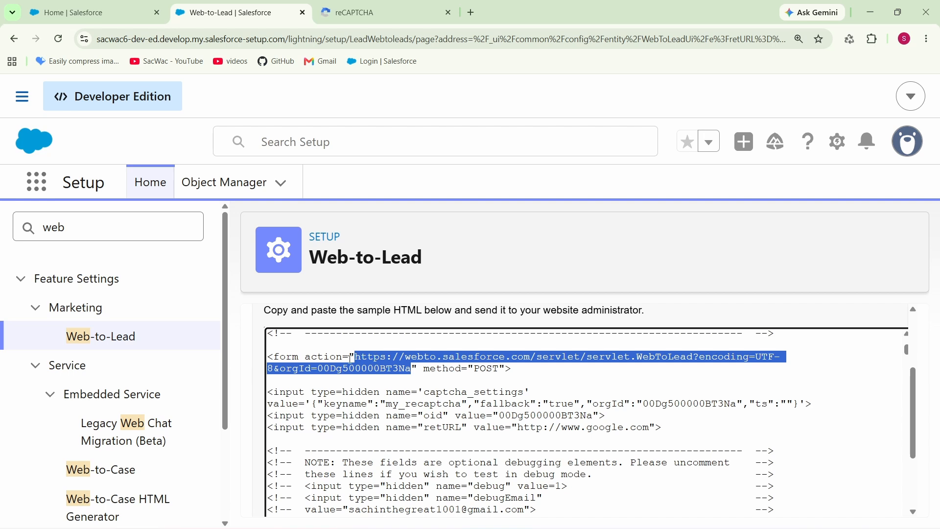
{"action": "left_click", "coordinate": [422, 375]}
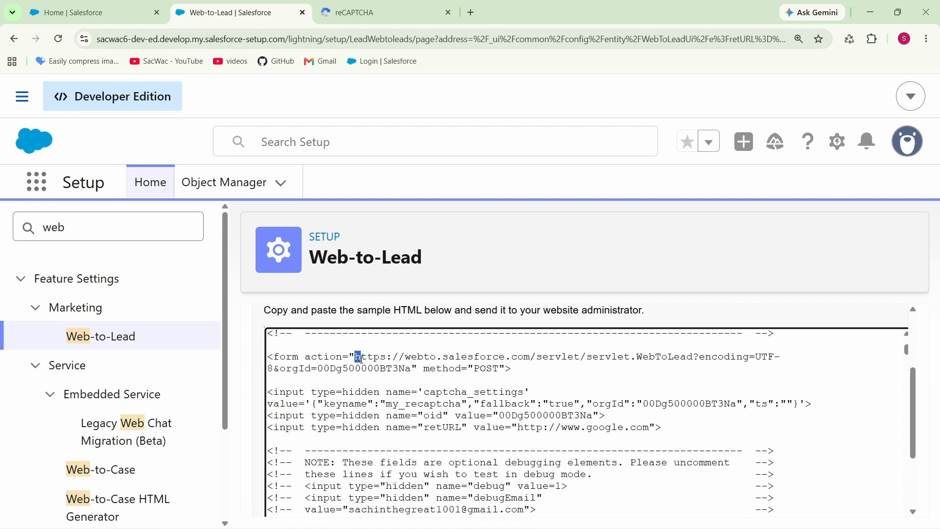
{"action": "left_click_drag", "start_coordinate": [356, 356], "coordinate": [413, 370]}
{"action": "key", "text": "ctrl+c"}
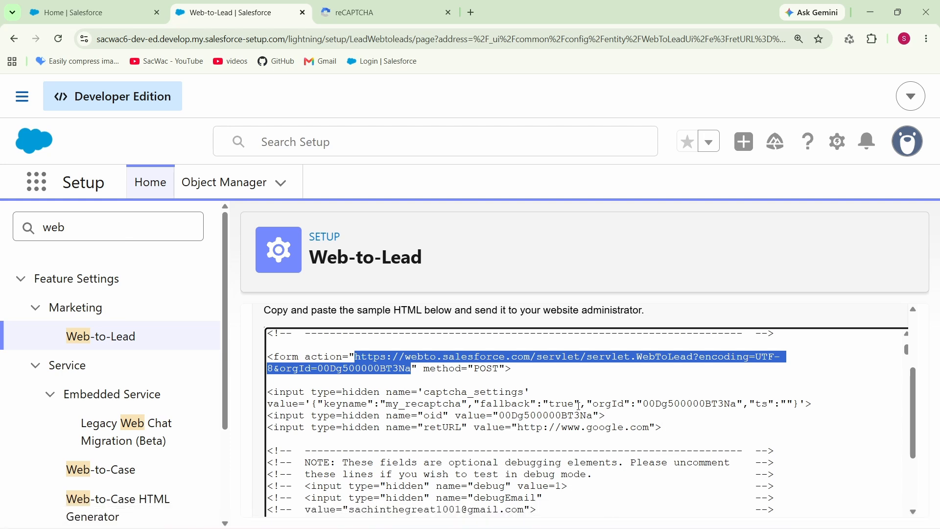
{"action": "key", "text": "ctrl+minus"}
{"action": "key", "text": "ctrl+minus"}
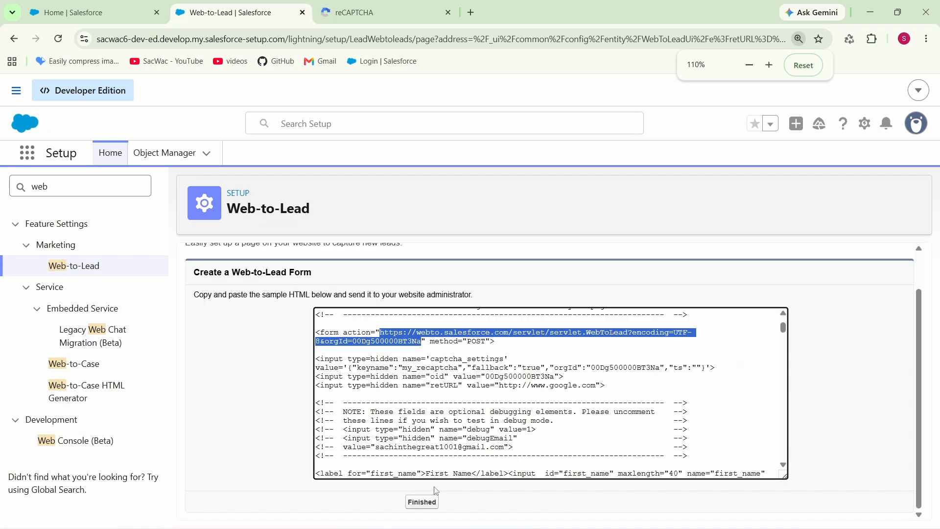
{"action": "left_click", "coordinate": [422, 505]}
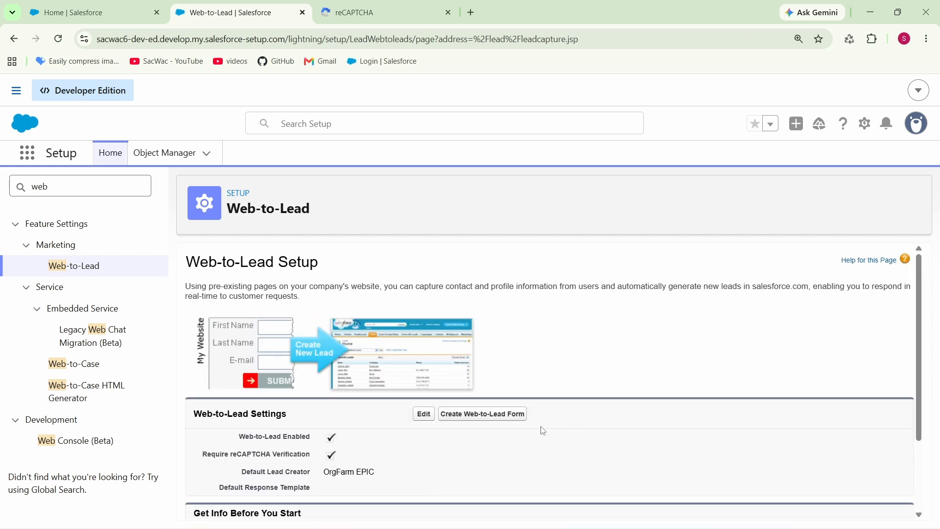
{"action": "scroll", "coordinate": [543, 422], "scroll_direction": "down", "scroll_amount": 2}
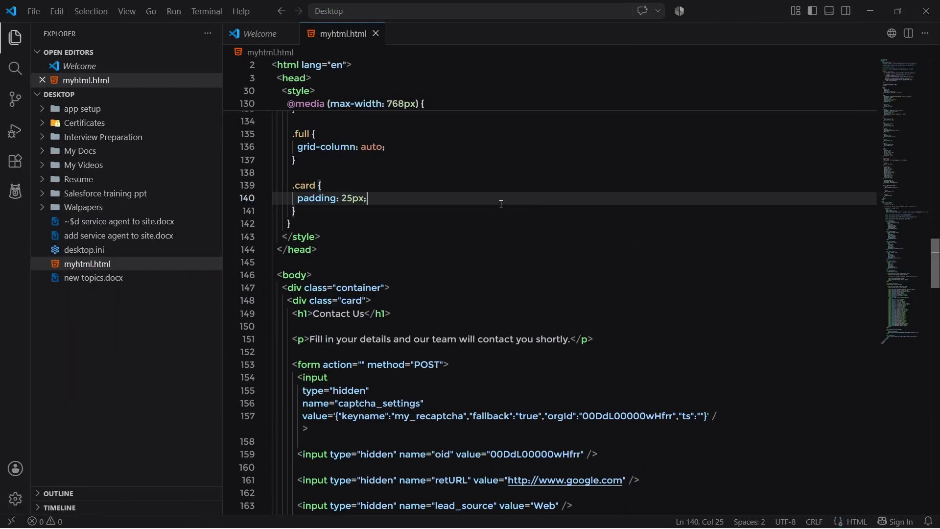
- Switch to VS Code, paste the copied Web-to-Lead URL into the empty action attribute of the form tag in myhtml.html, and save the file
{"action": "scroll", "coordinate": [465, 196], "scroll_direction": "up", "scroll_amount": 20}
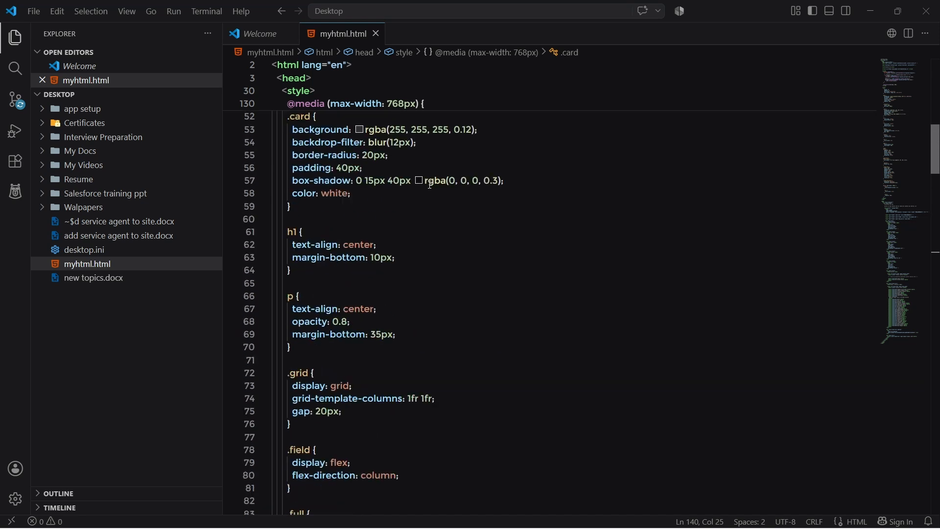
{"action": "scroll", "coordinate": [431, 185], "scroll_direction": "up", "scroll_amount": 1}
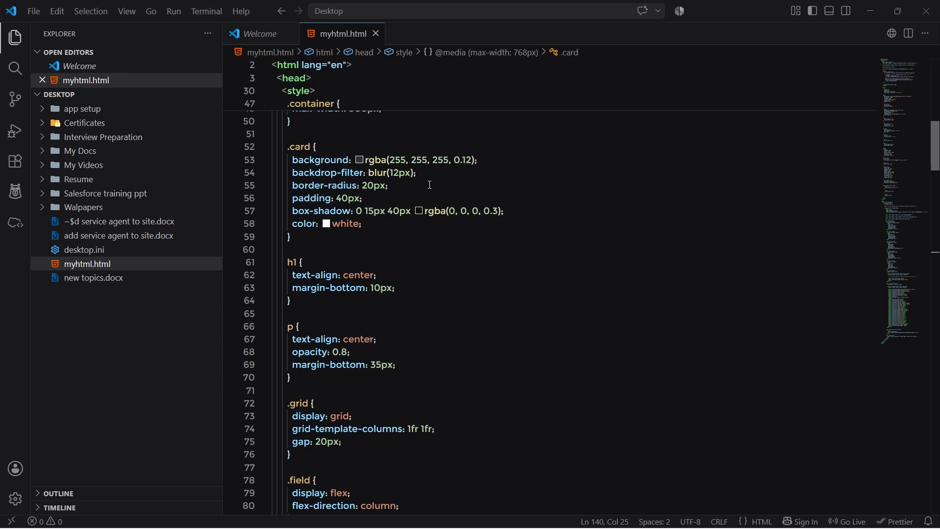
{"action": "scroll", "coordinate": [431, 185], "scroll_direction": "up", "scroll_amount": 10}
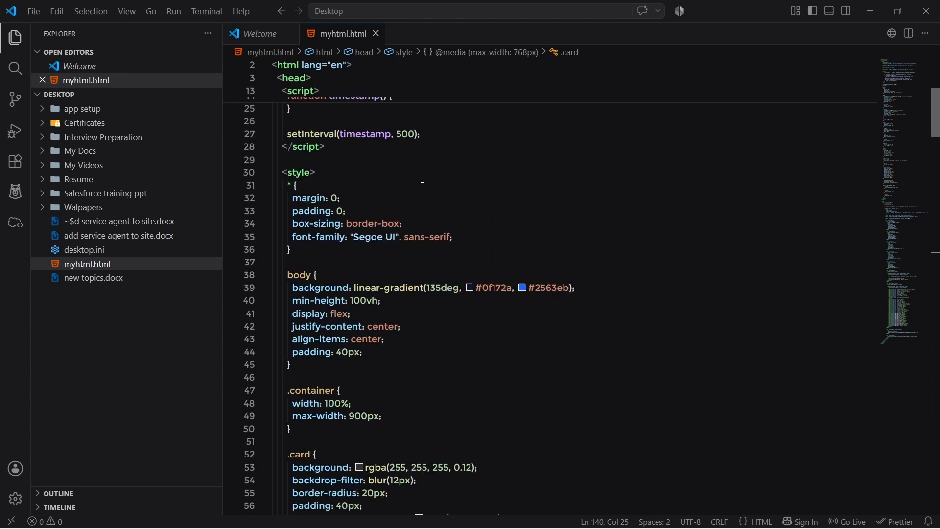
{"action": "scroll", "coordinate": [442, 268], "scroll_direction": "down", "scroll_amount": 20}
{"action": "scroll", "coordinate": [442, 268], "scroll_direction": "down", "scroll_amount": 1}
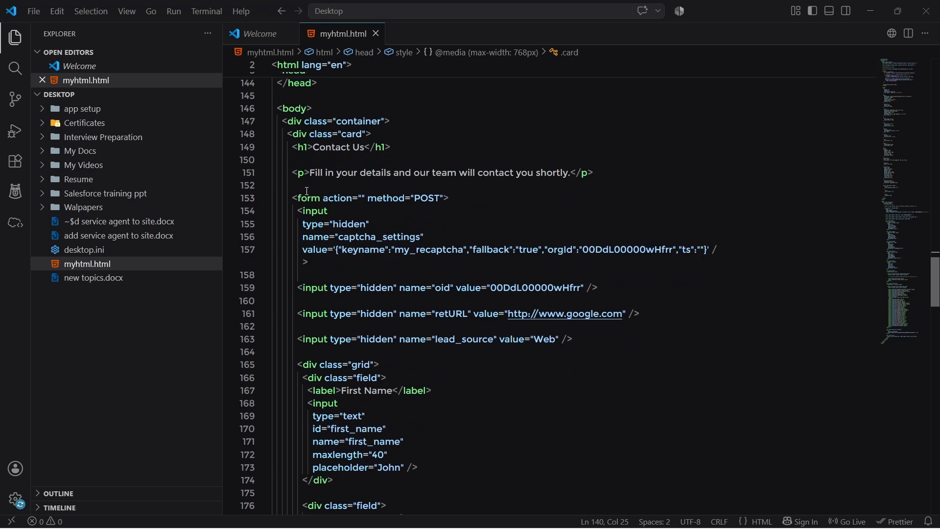
{"action": "left_click_drag", "start_coordinate": [290, 198], "coordinate": [358, 198]}
{"action": "key", "text": "Down"}
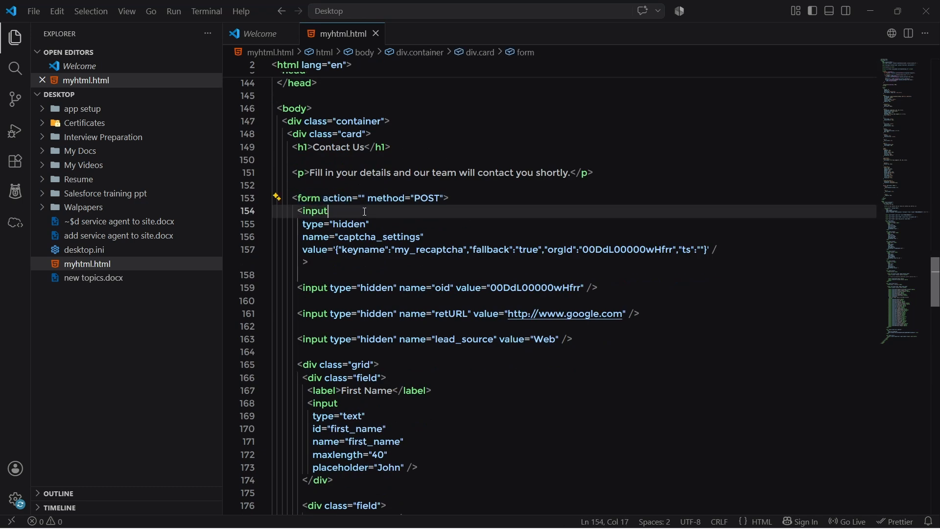
{"action": "left_click", "coordinate": [363, 198]}
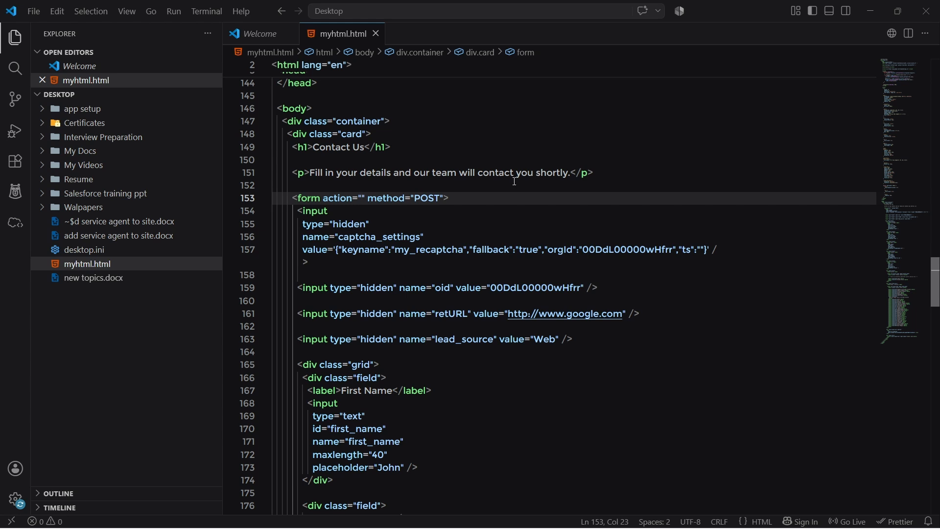
{"action": "key", "text": "ctrl+v"}
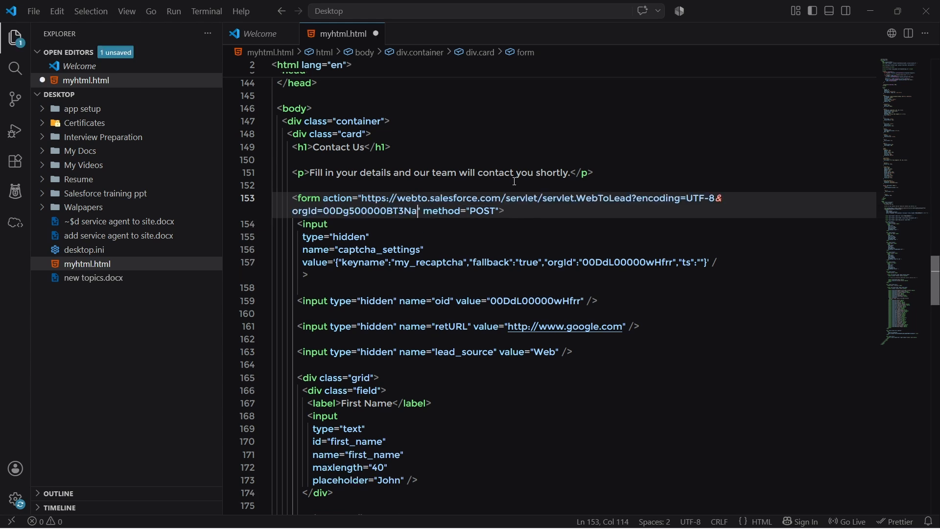
{"action": "key", "text": "ctrl+s"}
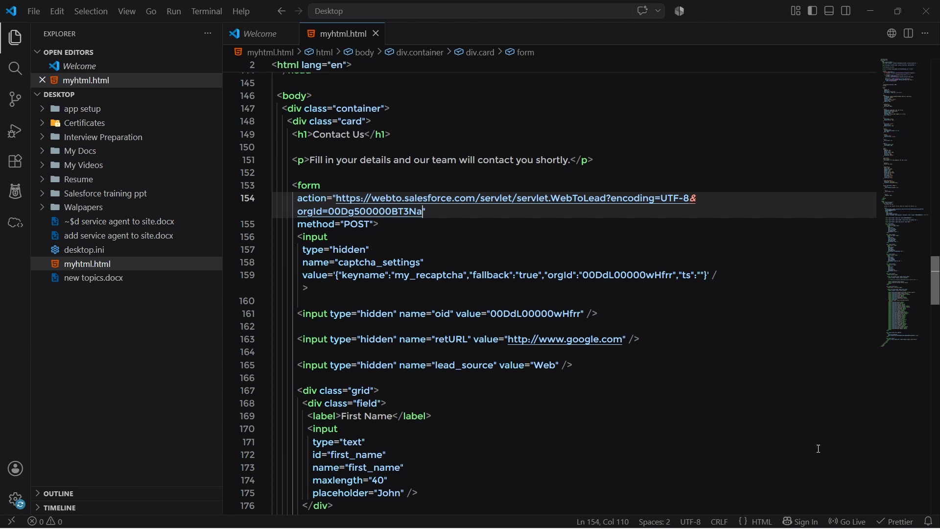
- Launch myhtml.html in the browser with Live Server and review the Contact Us form down to its submit control
{"action": "left_click", "coordinate": [849, 521]}
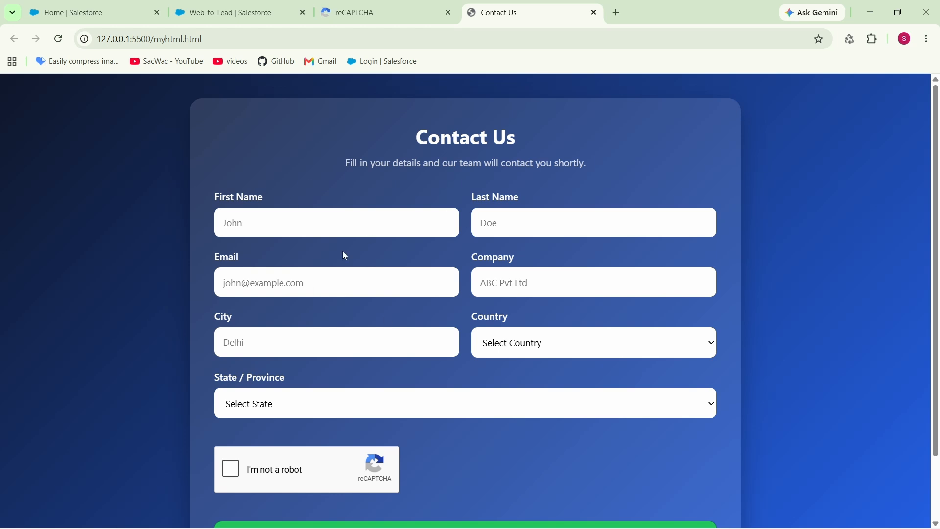
{"action": "scroll", "coordinate": [384, 298], "scroll_direction": "down", "scroll_amount": 2}
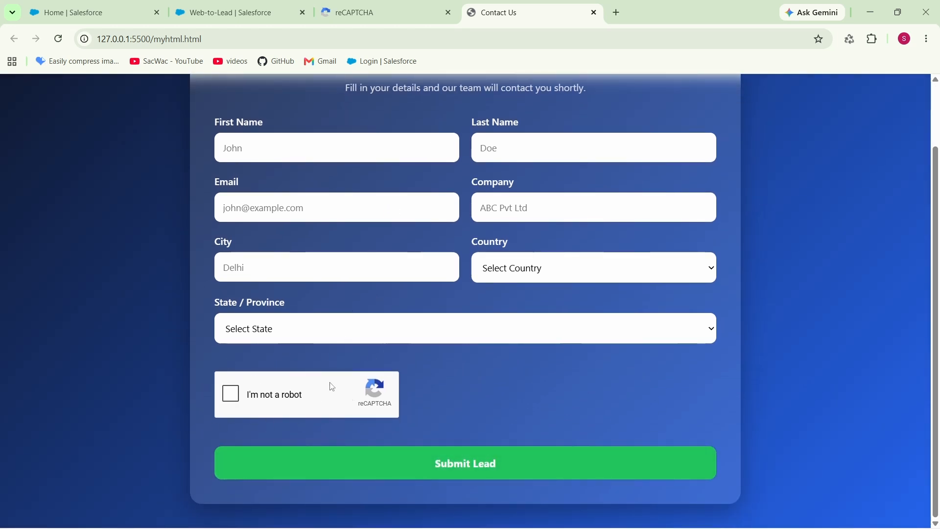
- Return to VS Code, search the extensions marketplace for "live ser" and view the Live Server extension's details
{"action": "key", "text": "alt+Tab"}
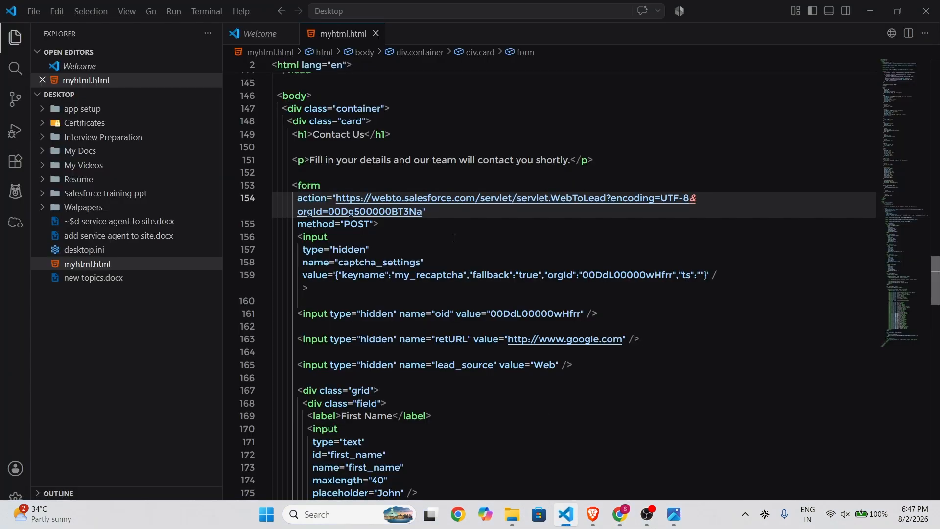
{"action": "scroll", "coordinate": [610, 265], "scroll_direction": "up", "scroll_amount": 4}
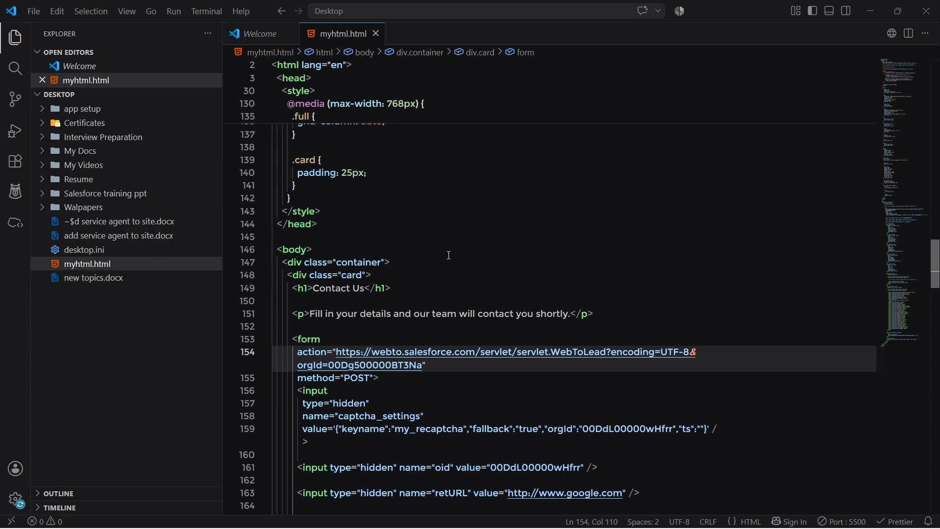
{"action": "scroll", "coordinate": [450, 255], "scroll_direction": "up", "scroll_amount": 20}
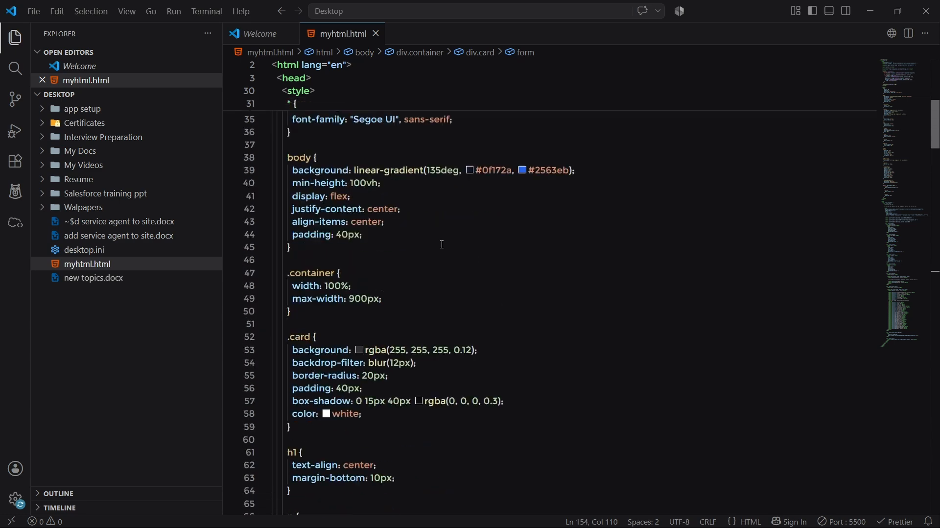
{"action": "scroll", "coordinate": [442, 245], "scroll_direction": "up", "scroll_amount": 10}
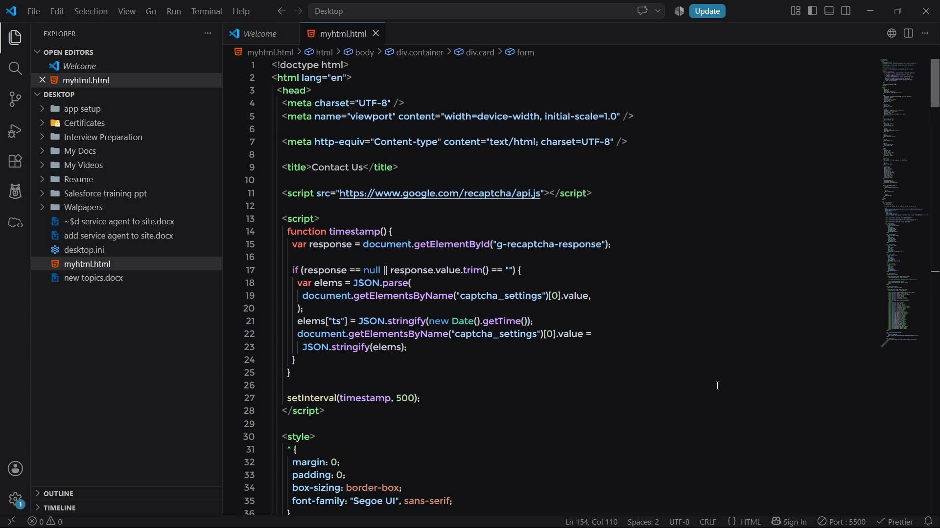
{"action": "left_click", "coordinate": [15, 162]}
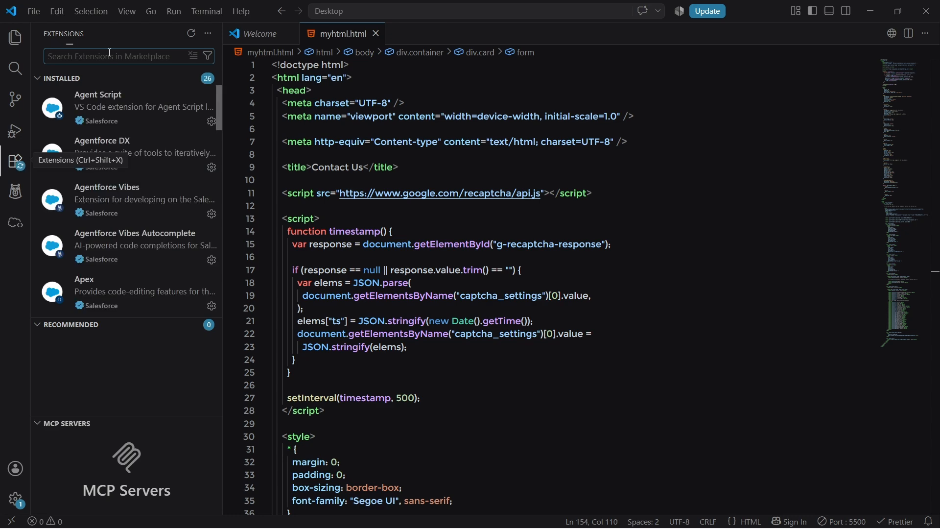
{"action": "type", "text": "live"}
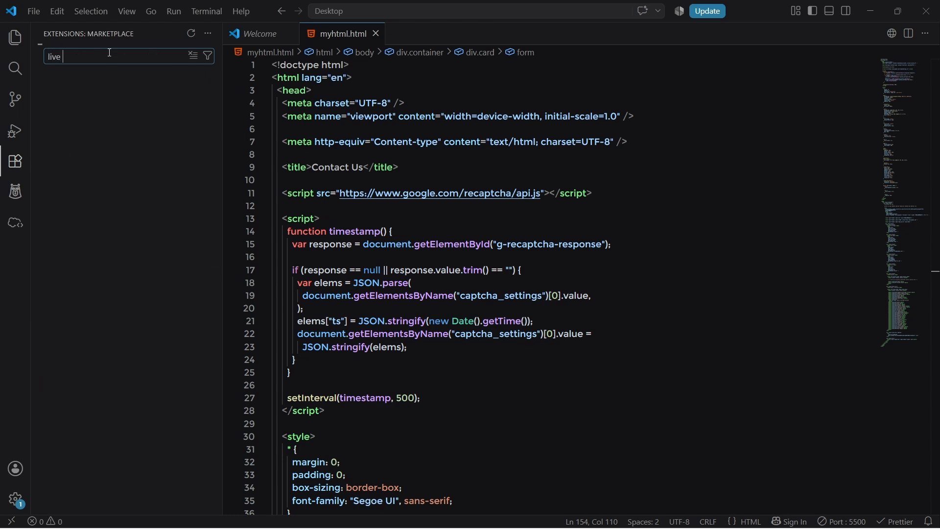
{"action": "type", "text": " ser"}
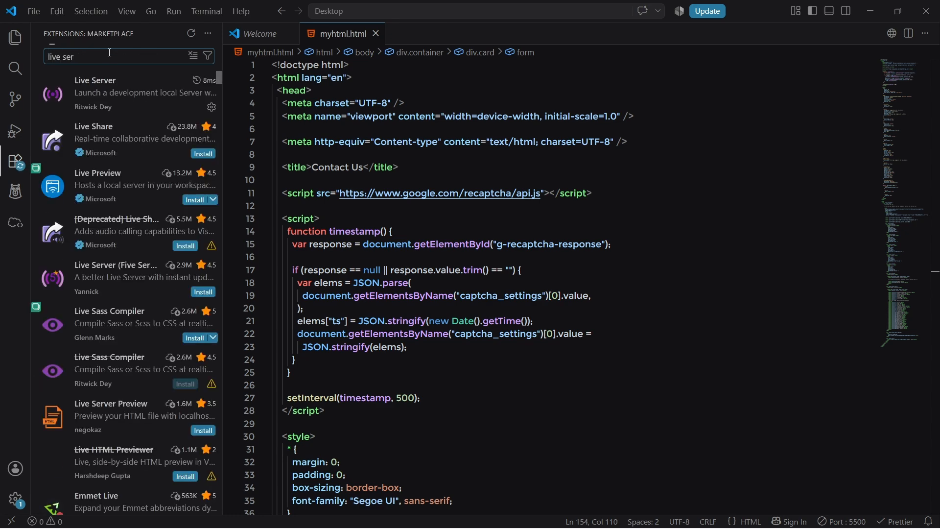
{"action": "left_click", "coordinate": [125, 81]}
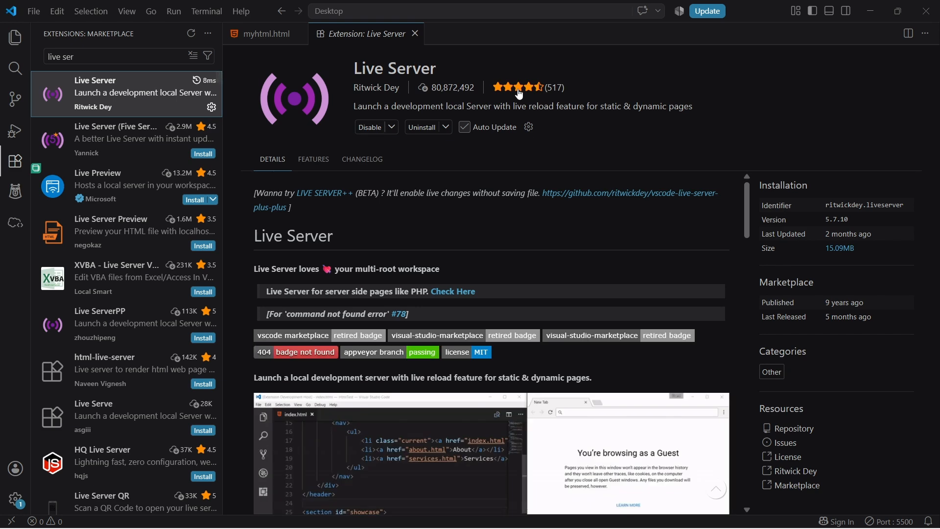
- Serve myhtml.html in the browser again and fill in the lead's name, email, company and city, with country India and state Uttar Pradesh
{"action": "left_click", "coordinate": [259, 34]}
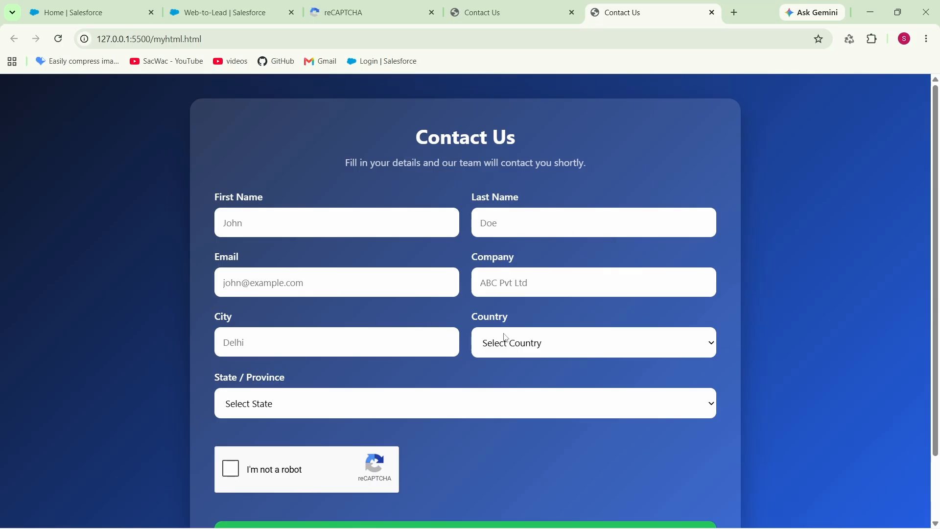
{"action": "key", "text": "ctrl+l"}
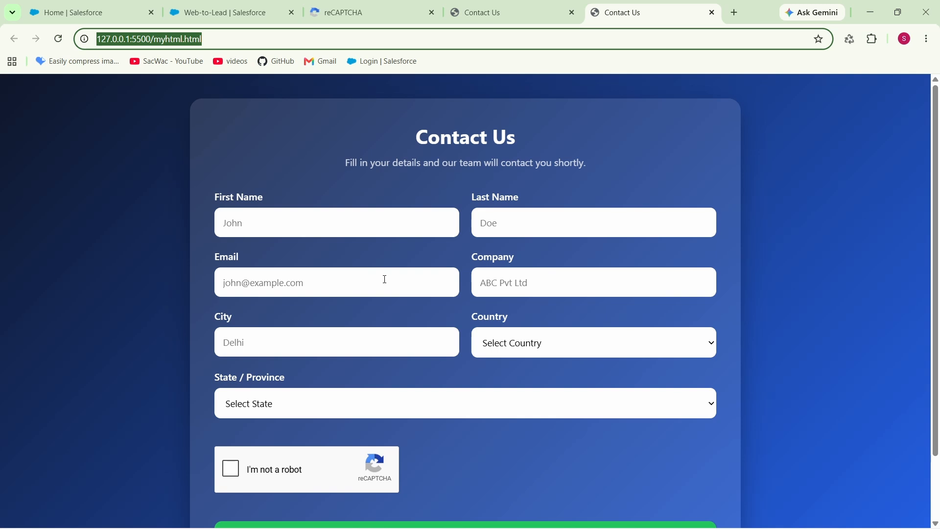
{"action": "left_click", "coordinate": [299, 216]}
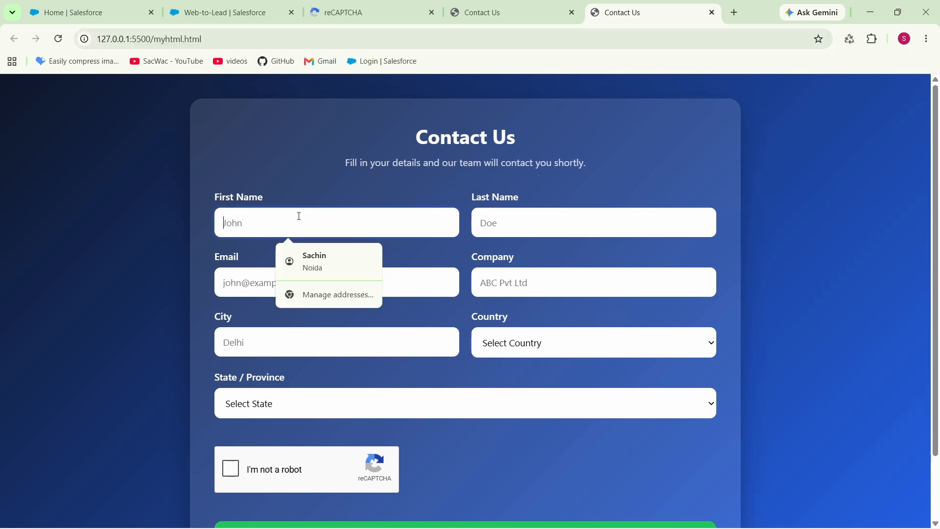
{"action": "left_click", "coordinate": [331, 262]}
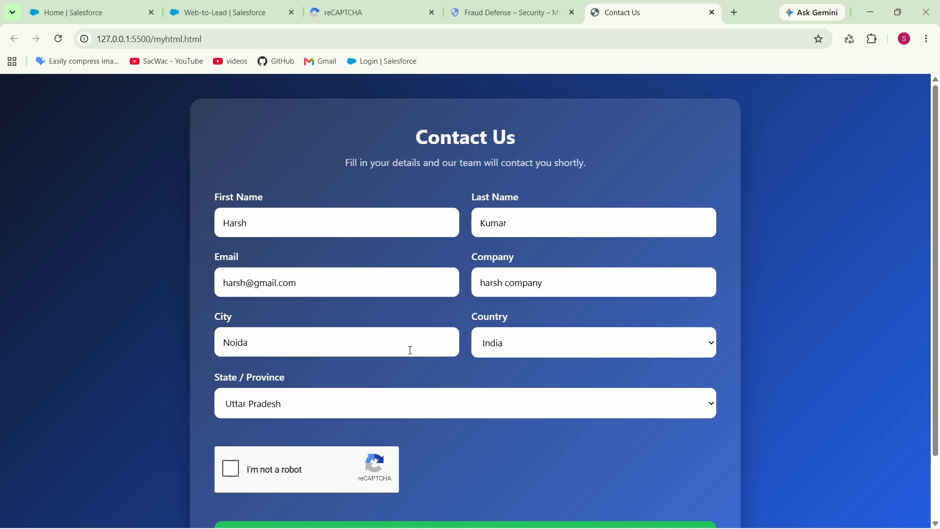
- Complete the reCAPTCHA check by choosing all the motorcycle images, and submit the lead
{"action": "scroll", "coordinate": [386, 344], "scroll_direction": "down", "scroll_amount": 2}
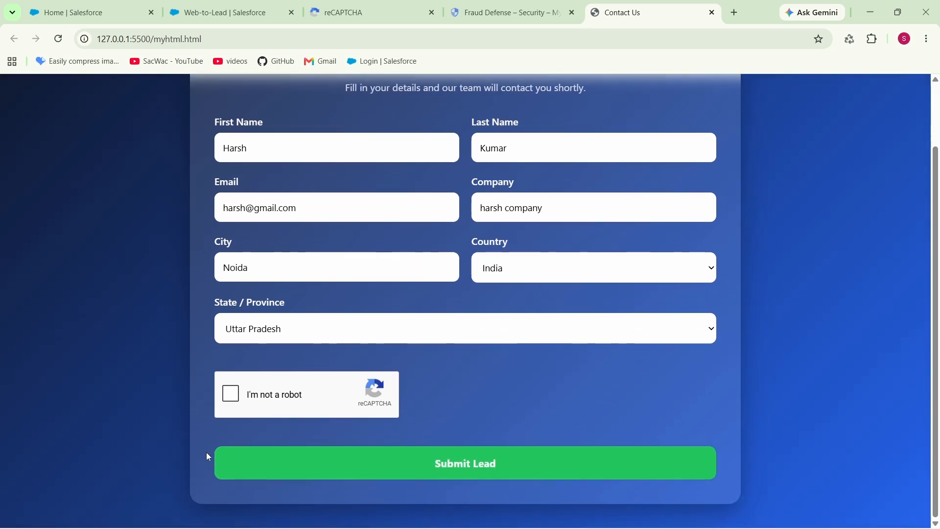
{"action": "left_click", "coordinate": [231, 395]}
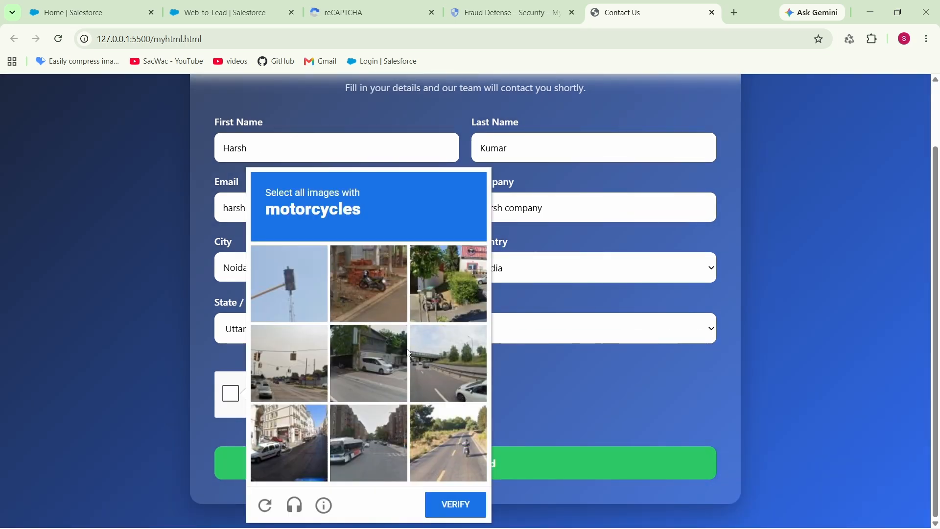
{"action": "left_click", "coordinate": [382, 302]}
{"action": "left_click", "coordinate": [449, 284]}
{"action": "left_click", "coordinate": [448, 443]}
{"action": "left_click", "coordinate": [455, 504]}
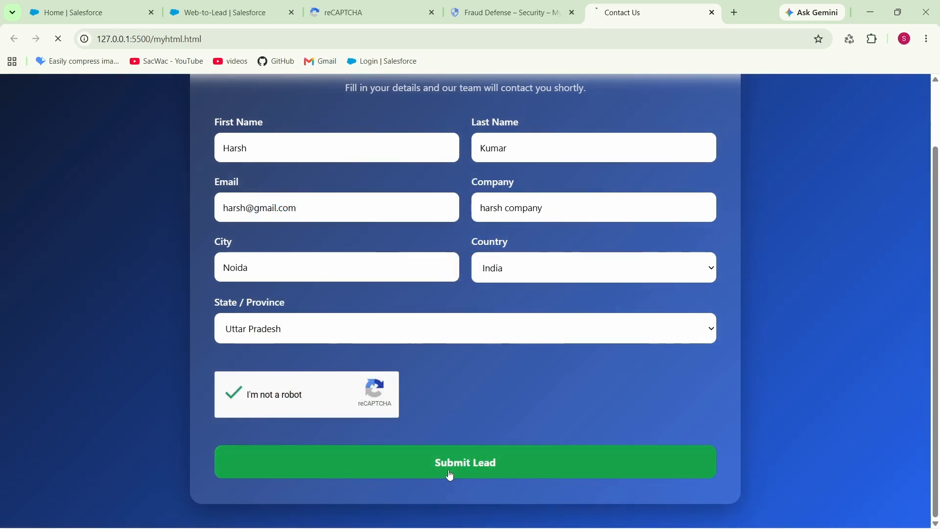
{"action": "left_click", "coordinate": [449, 473]}
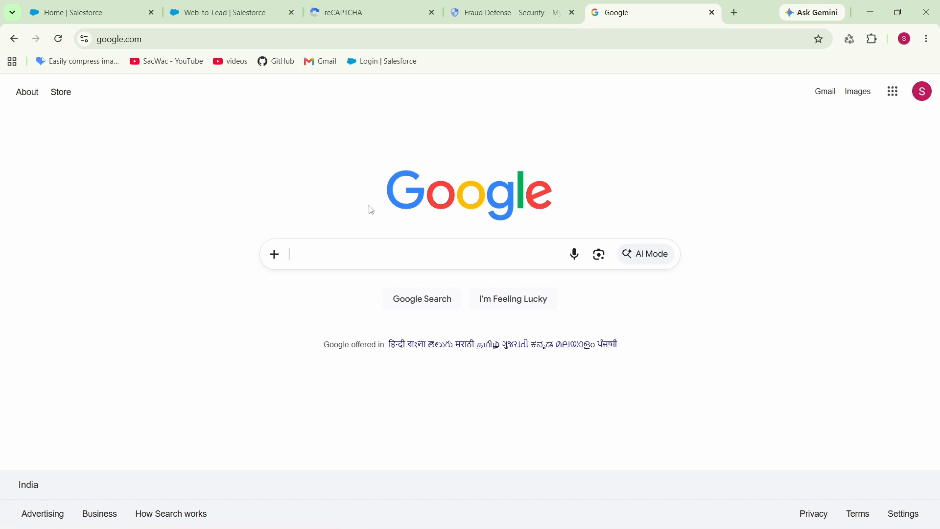
- Switch to the Salesforce Sales app, reload it, and show the All Open Leads list view
{"action": "left_click", "coordinate": [80, 5]}
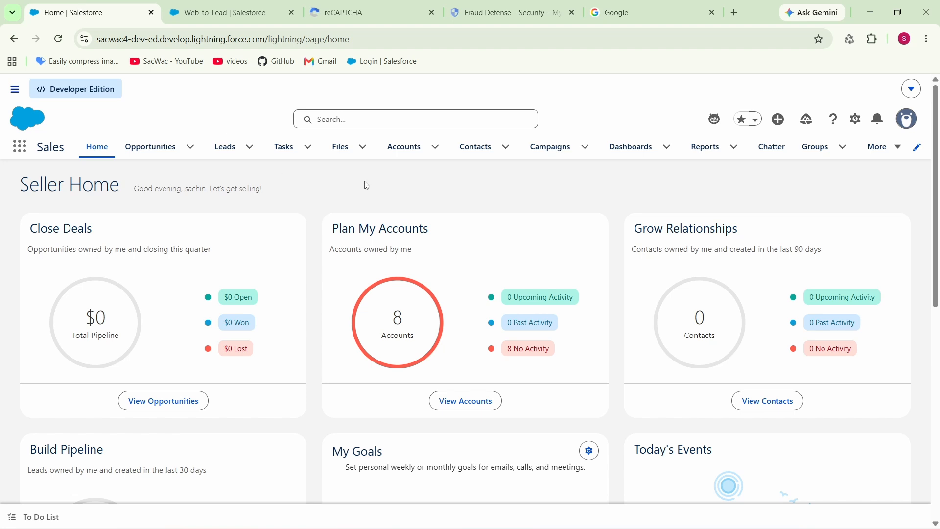
{"action": "left_click", "coordinate": [66, 43]}
{"action": "left_click", "coordinate": [224, 148]}
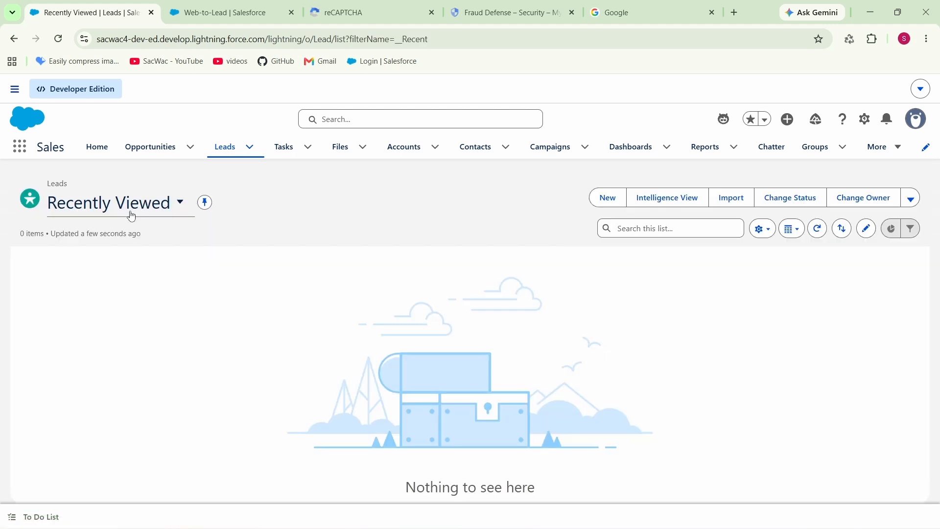
{"action": "left_click", "coordinate": [130, 216]}
{"action": "left_click", "coordinate": [117, 280]}
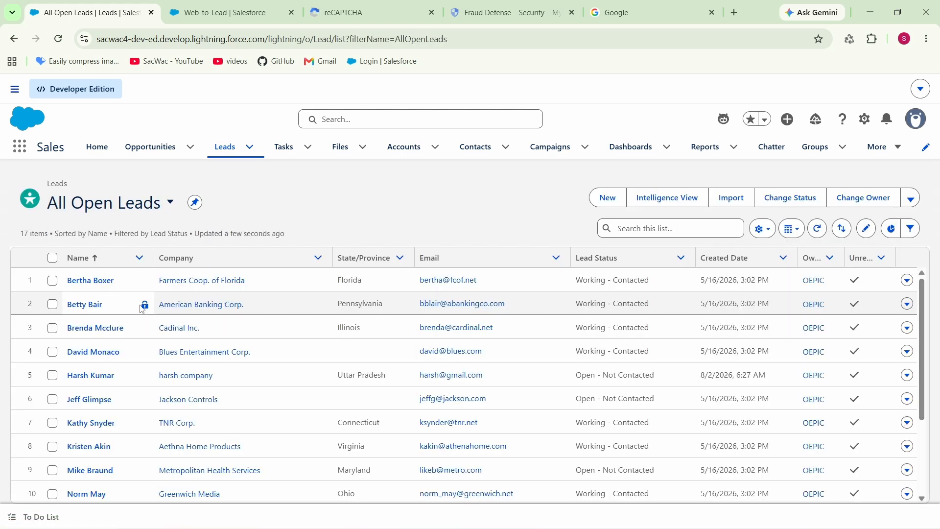
- Open the submitted web lead's record and check its name, company, email and address in the lead details
{"action": "left_click", "coordinate": [88, 378]}
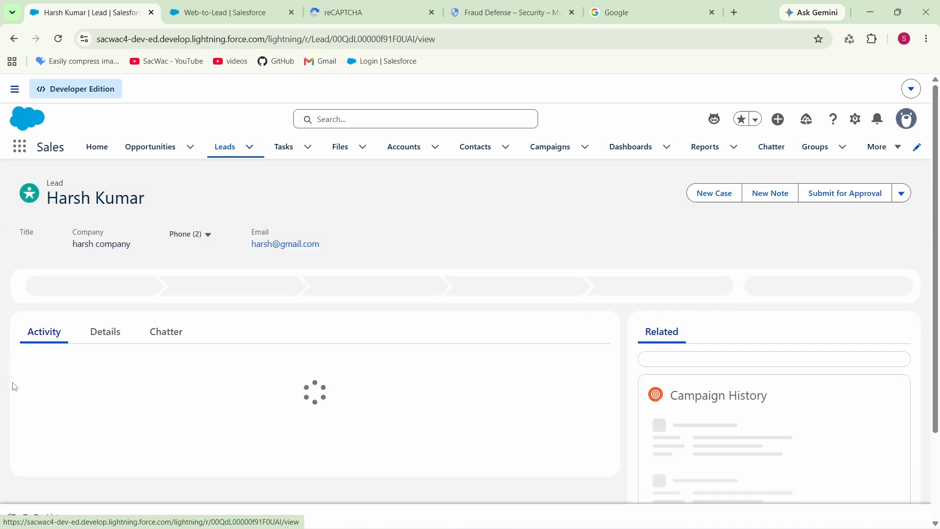
{"action": "left_click", "coordinate": [120, 338]}
{"action": "scroll", "coordinate": [123, 341], "scroll_direction": "down", "scroll_amount": 2}
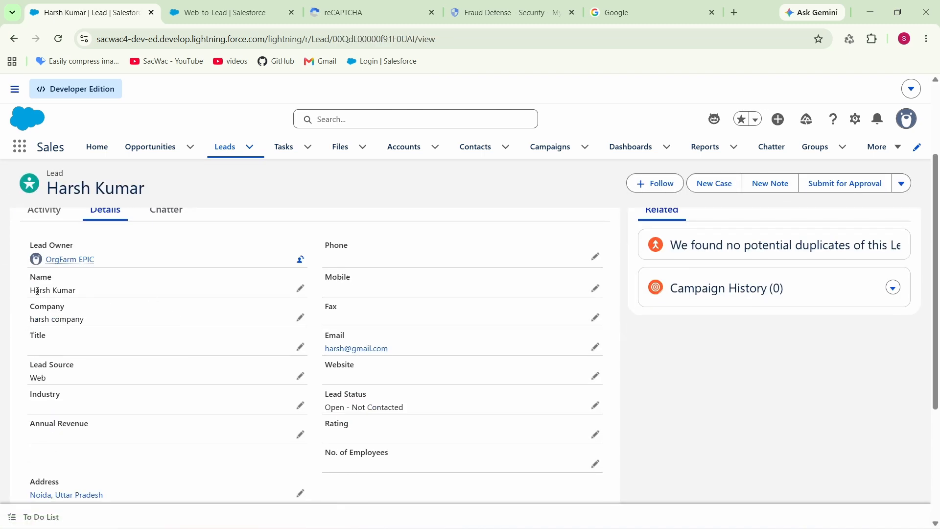
{"action": "left_click_drag", "start_coordinate": [31, 290], "coordinate": [91, 293]}
{"action": "left_click", "coordinate": [93, 322]}
{"action": "left_click_drag", "start_coordinate": [26, 323], "coordinate": [95, 321]}
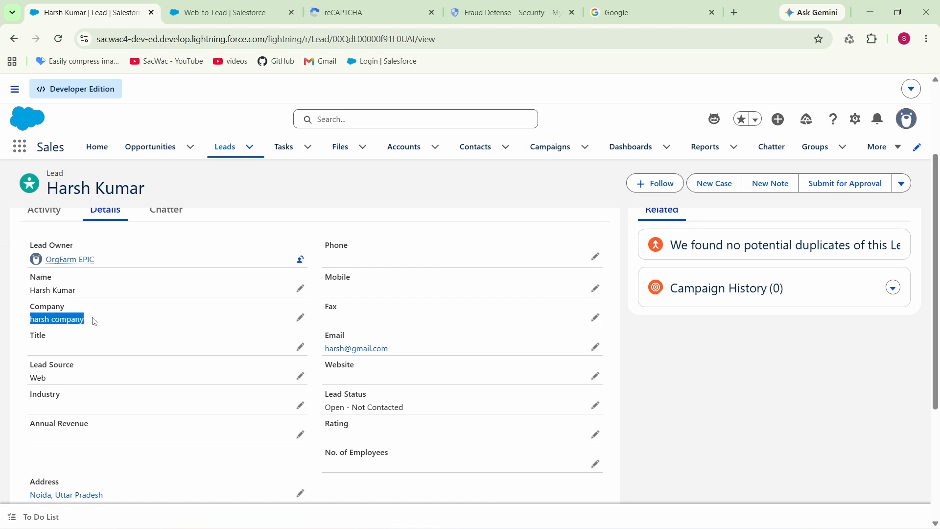
{"action": "left_click", "coordinate": [158, 323]}
{"action": "left_click_drag", "start_coordinate": [325, 338], "coordinate": [395, 349]}
{"action": "scroll", "coordinate": [278, 355], "scroll_direction": "up", "scroll_amount": 1}
{"action": "scroll", "coordinate": [277, 355], "scroll_direction": "down", "scroll_amount": 4}
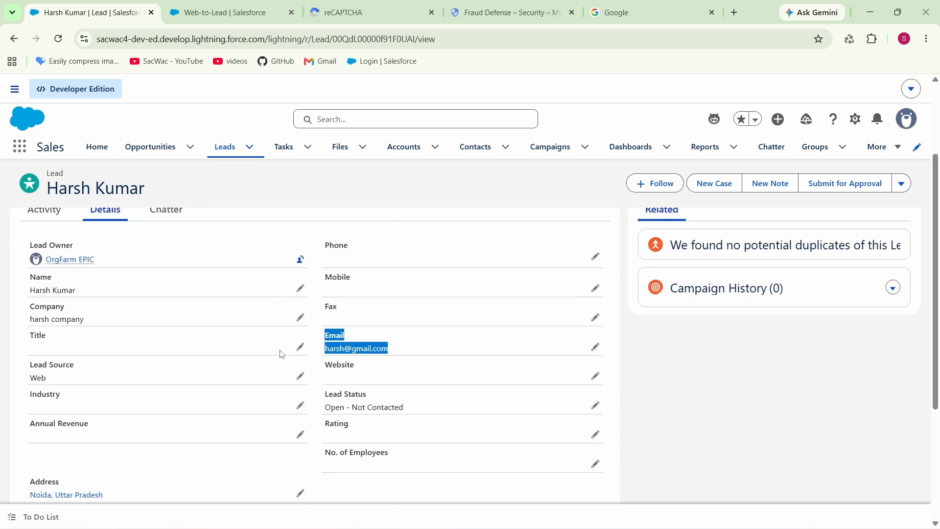
{"action": "left_click", "coordinate": [297, 337]}
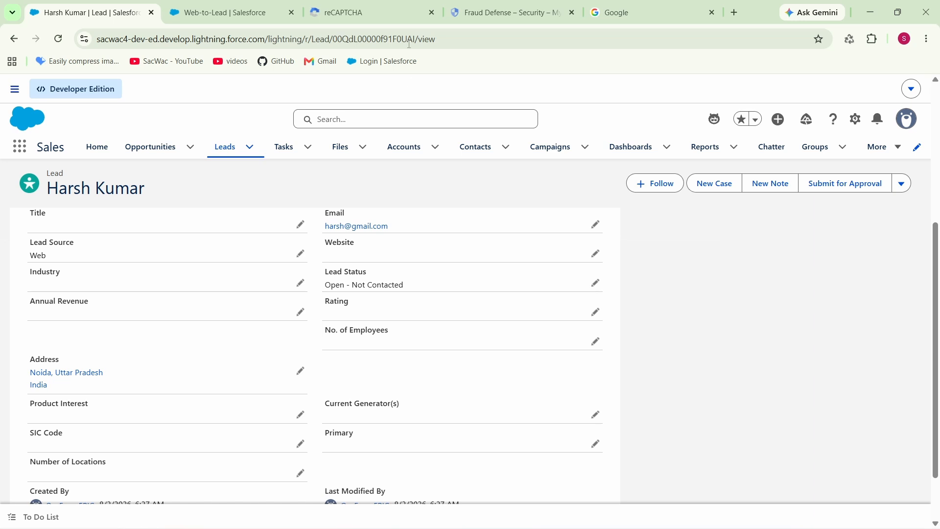
- Open the 'Salesforce recaptcha web to lead' key in Google Cloud for editing and turn on Disable domain verification
{"action": "left_click", "coordinate": [372, 12]}
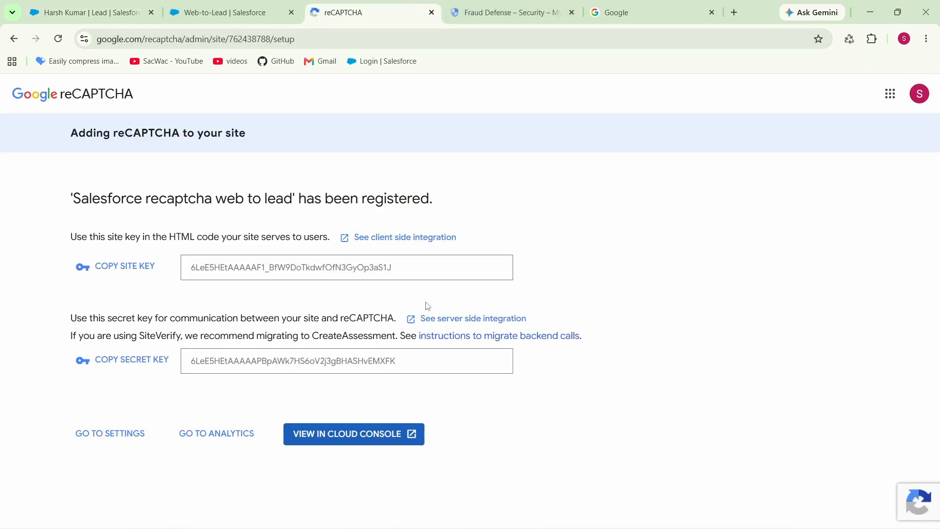
{"action": "left_click", "coordinate": [388, 436]}
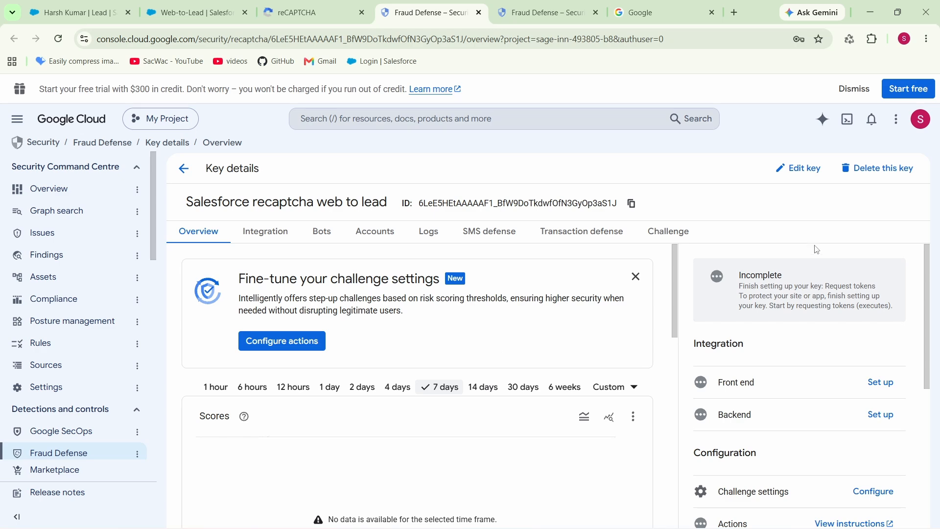
{"action": "left_click", "coordinate": [803, 168]}
{"action": "scroll", "coordinate": [686, 342], "scroll_direction": "down", "scroll_amount": 3}
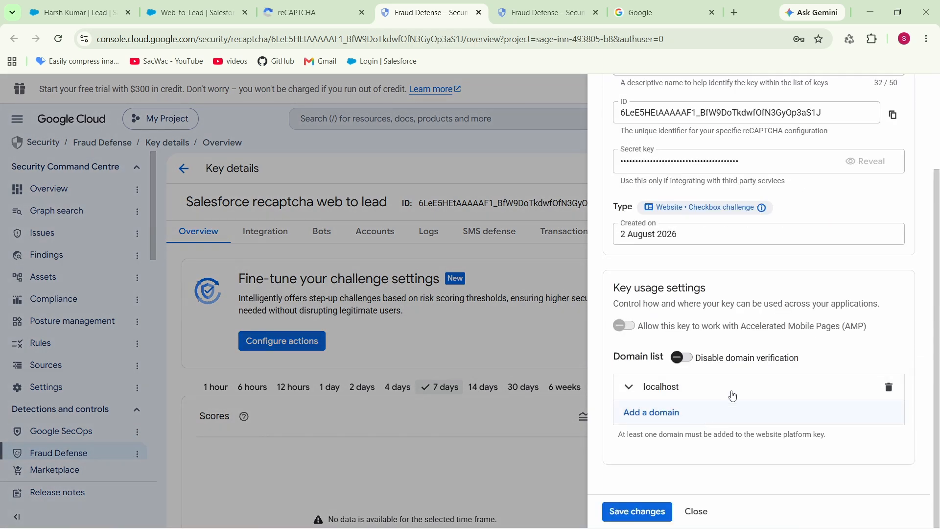
{"action": "left_click", "coordinate": [689, 359]}
{"action": "scroll", "coordinate": [689, 393], "scroll_direction": "down", "scroll_amount": 1}
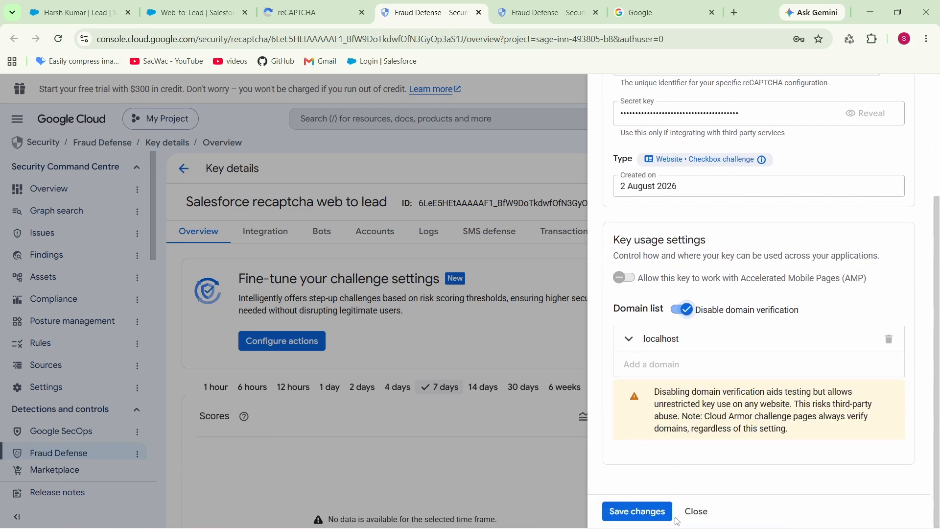